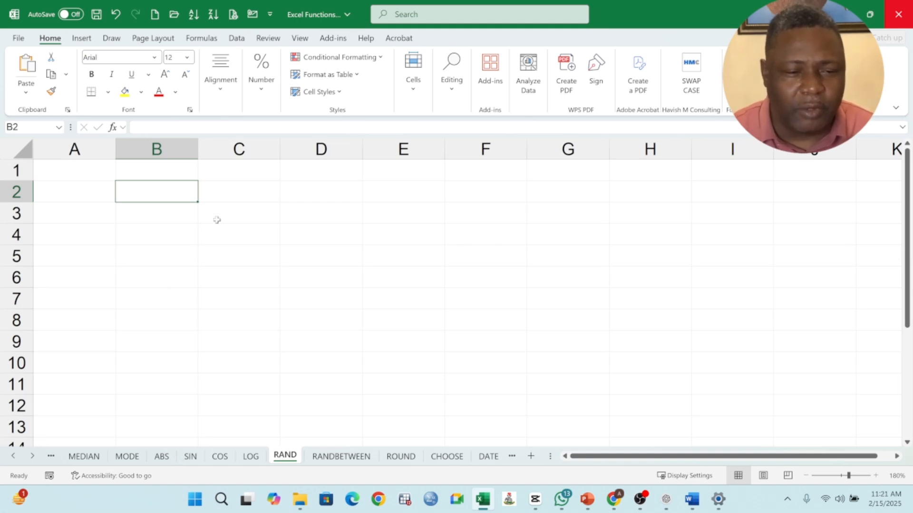
Enter the formula =RAND() in cell B2
click(170, 214)
click(138, 193)
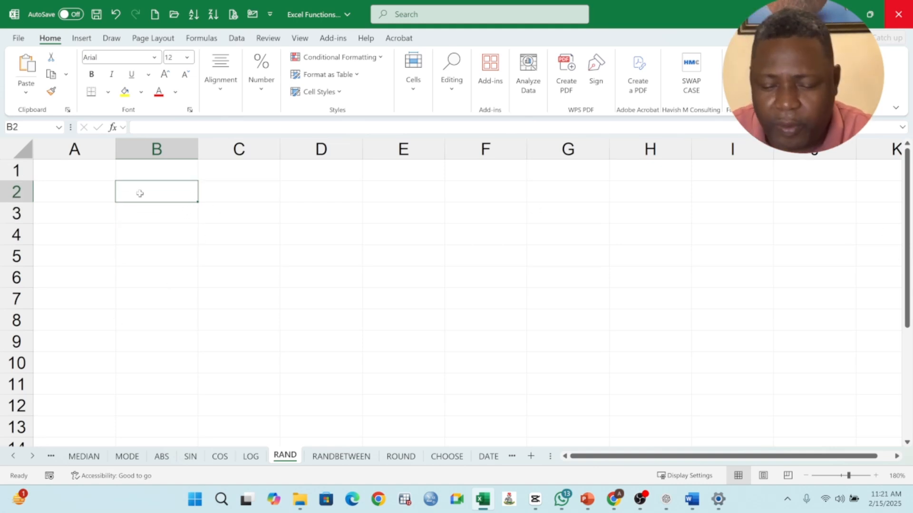
text(=)
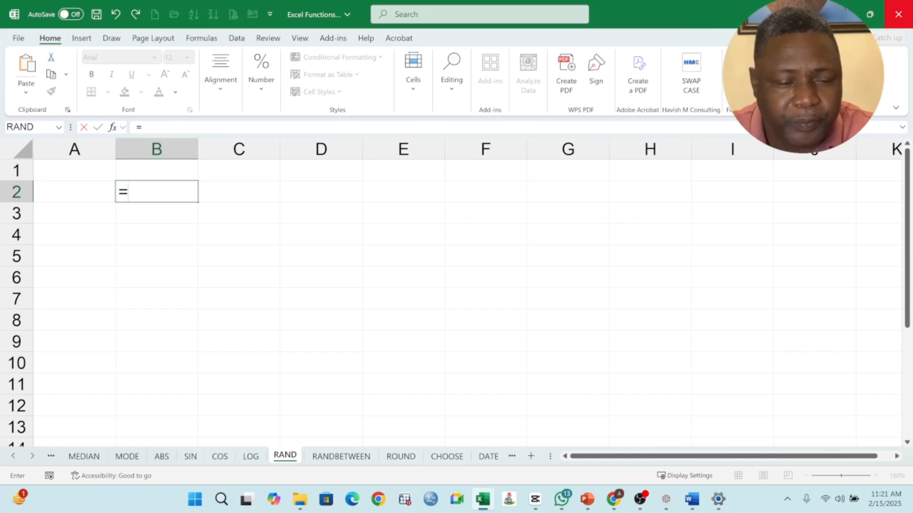
text(r)
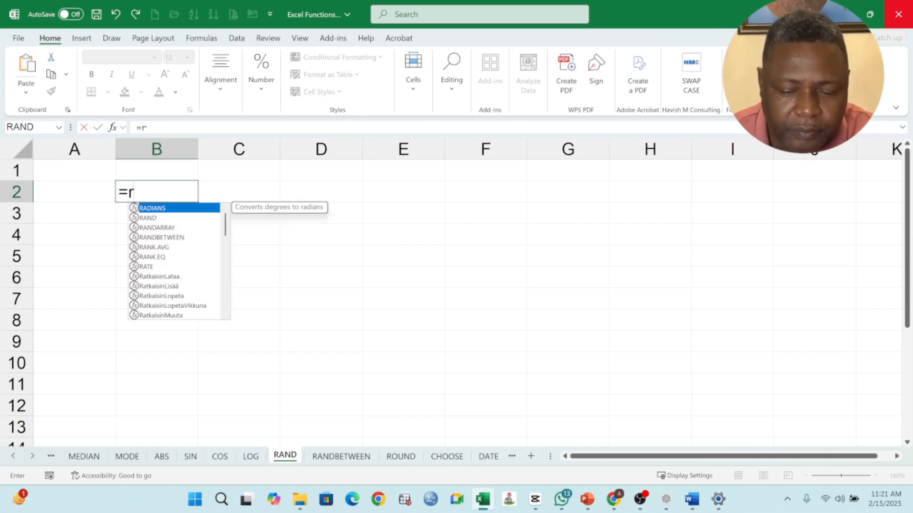
key(BackSpace)
text(RANT)
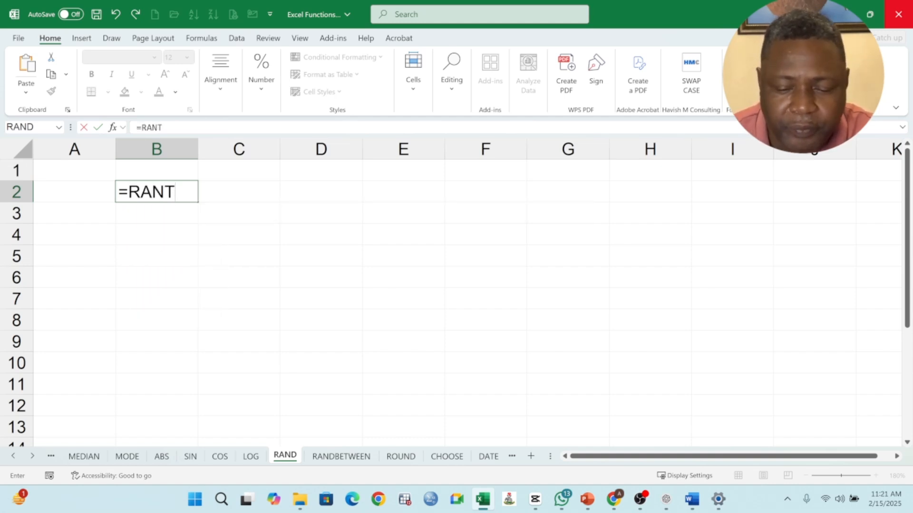
key(BackSpace)
text(D())
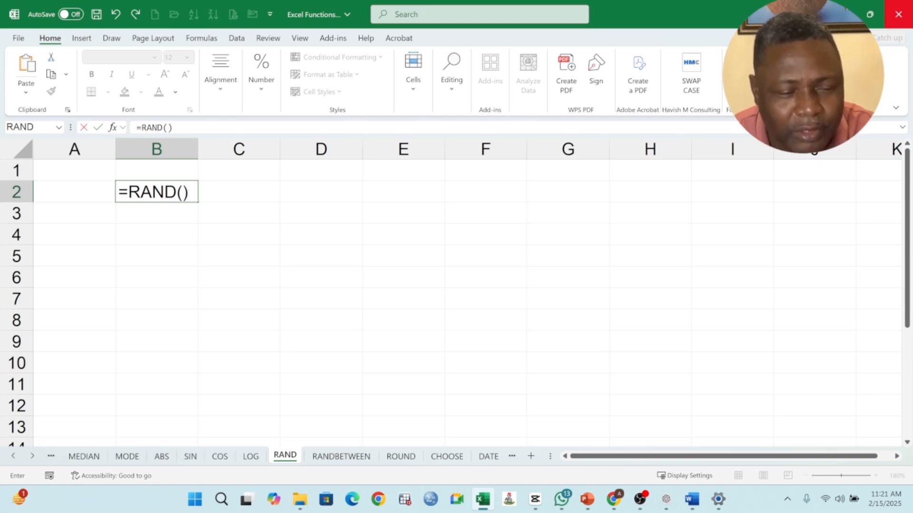
key(Return)
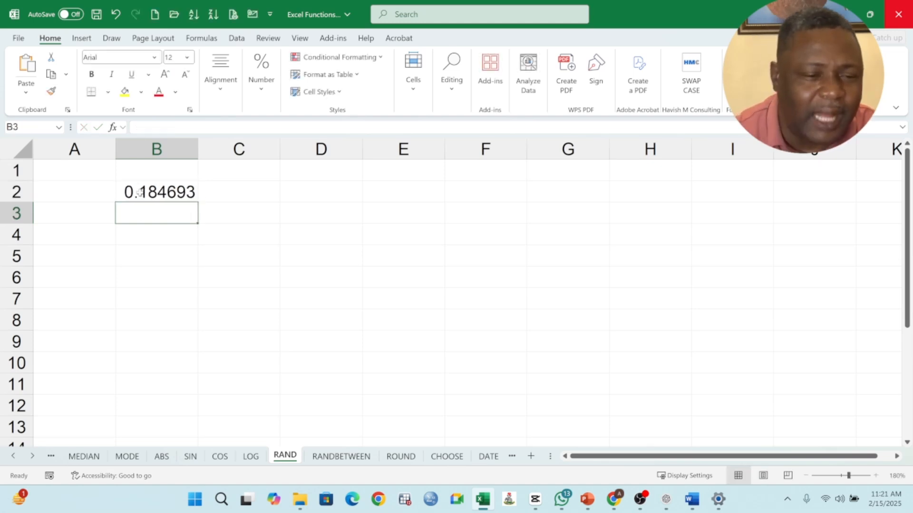
Add the note >0 AND <1 in cell C1 beside the random number
click(172, 190)
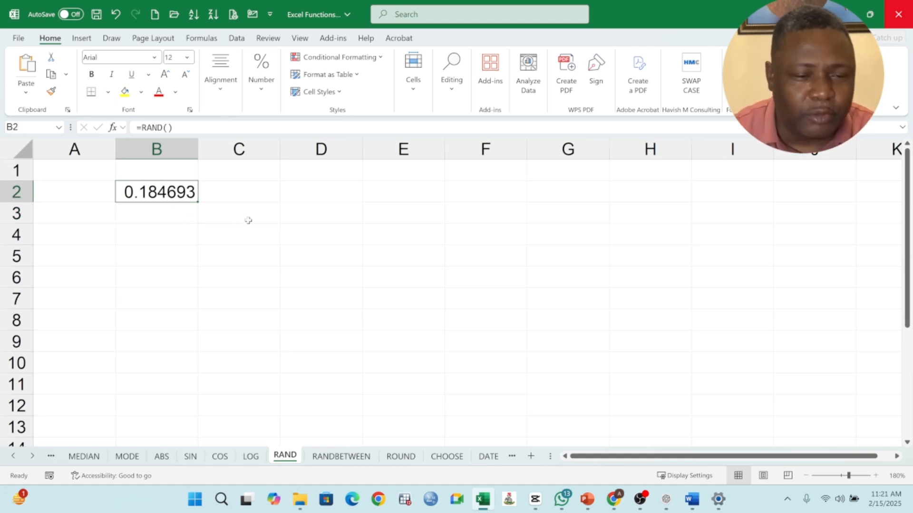
click(266, 175)
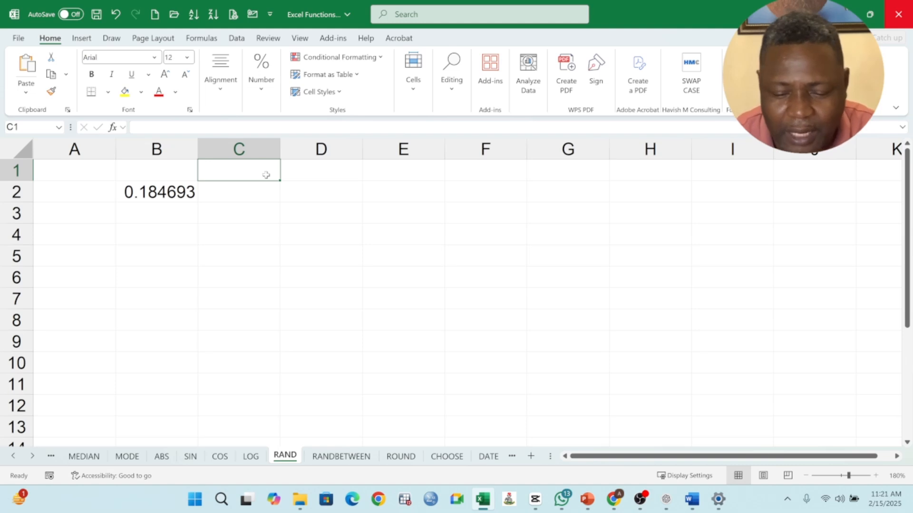
text(>0)
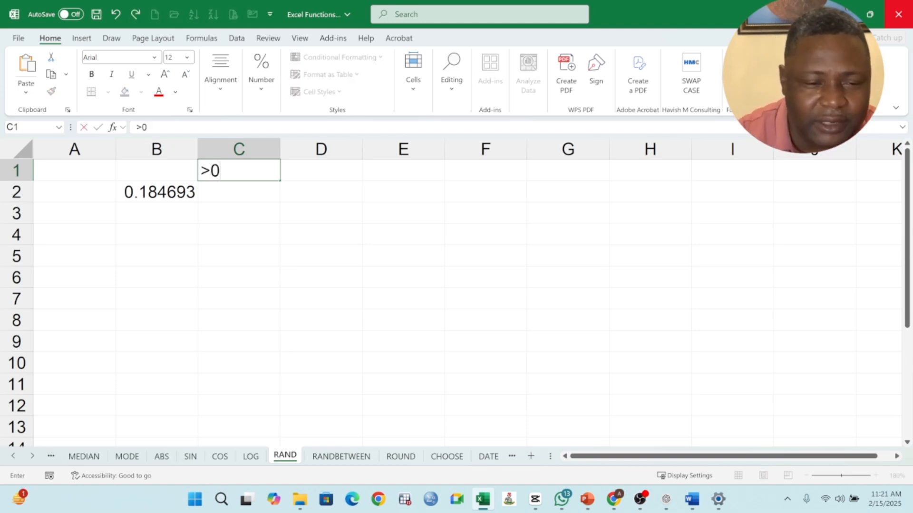
text( A)
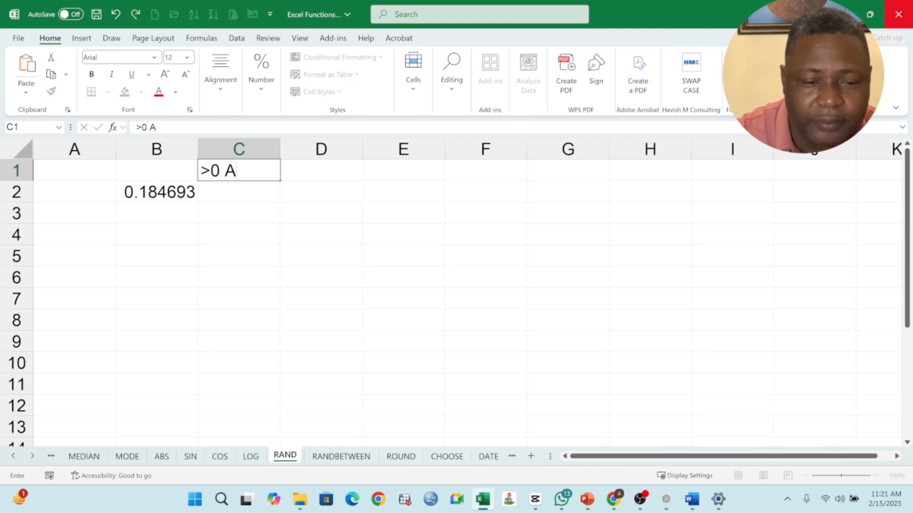
text(ND)
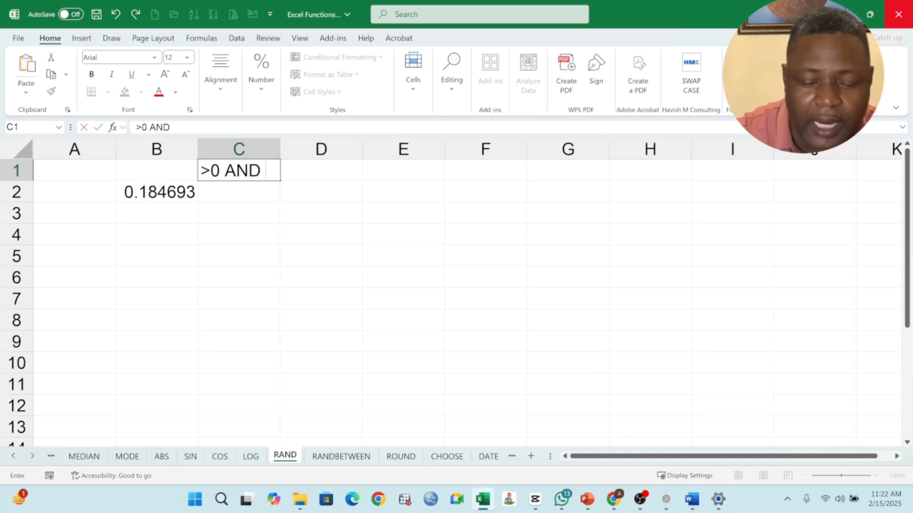
text( <1)
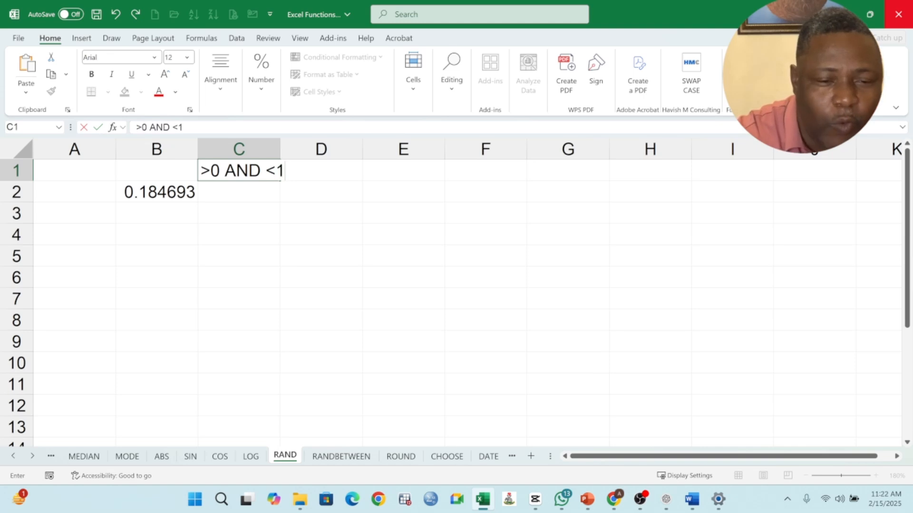
key(Return)
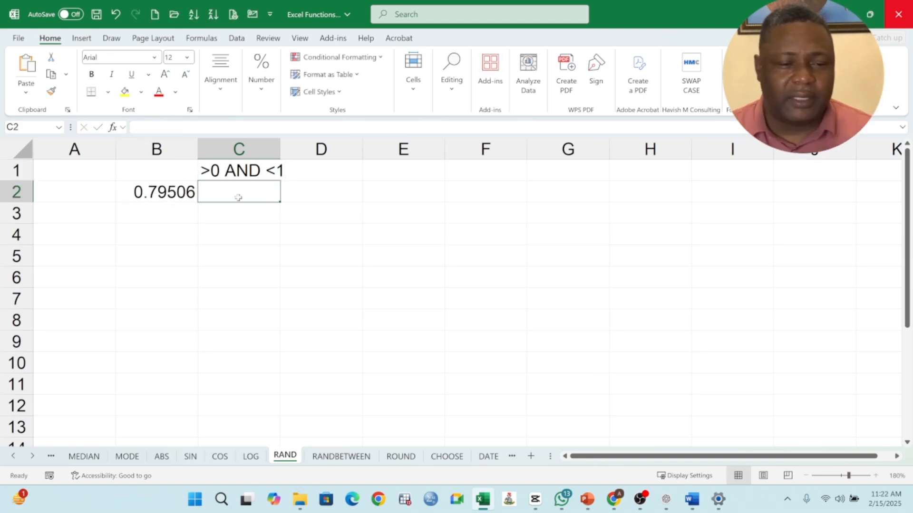
Enter the formula =INT(RAND()*10) in cell B4 to get a random whole number
click(153, 191)
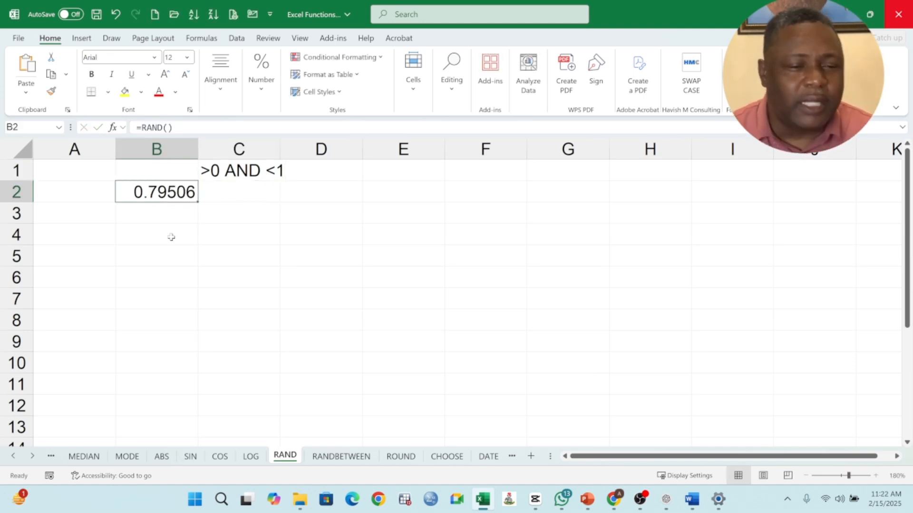
key(Down)
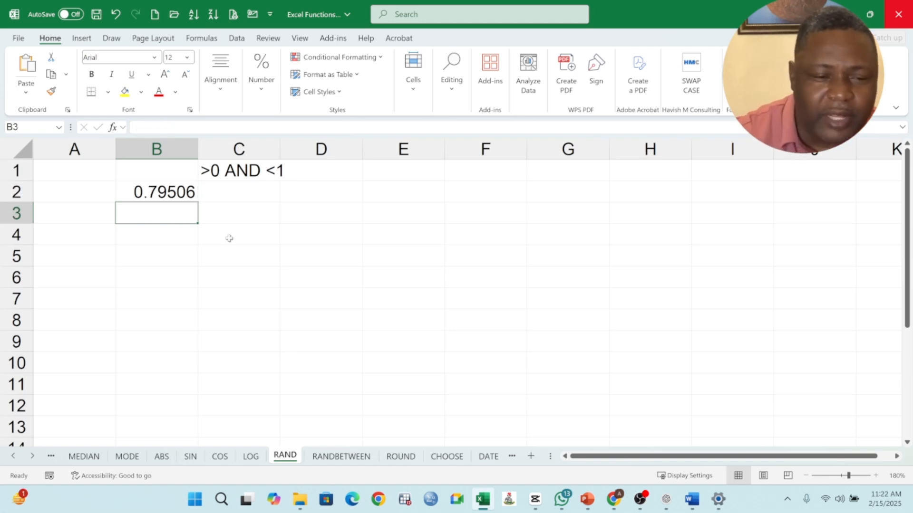
click(248, 173)
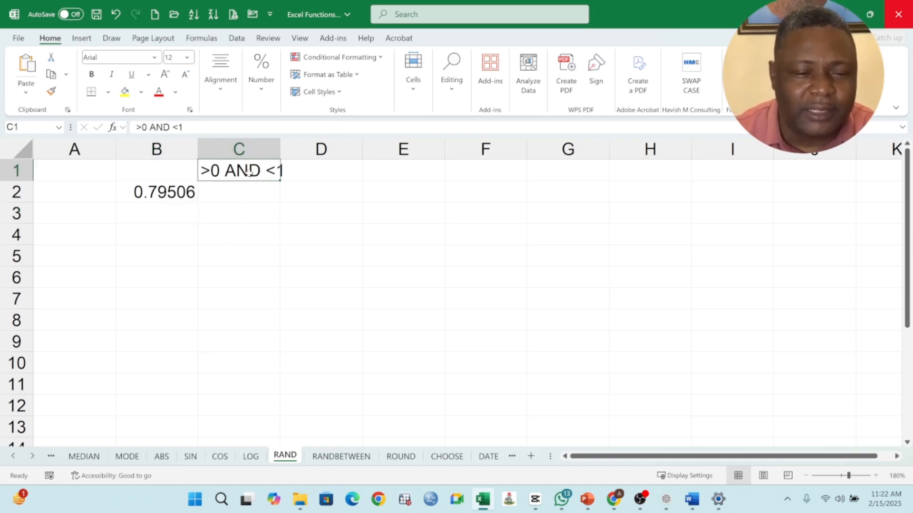
key(Down)
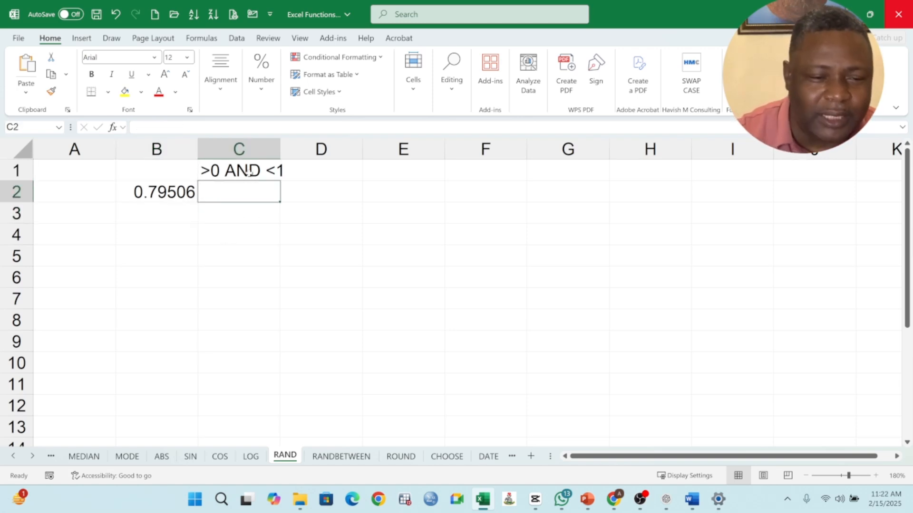
click(181, 191)
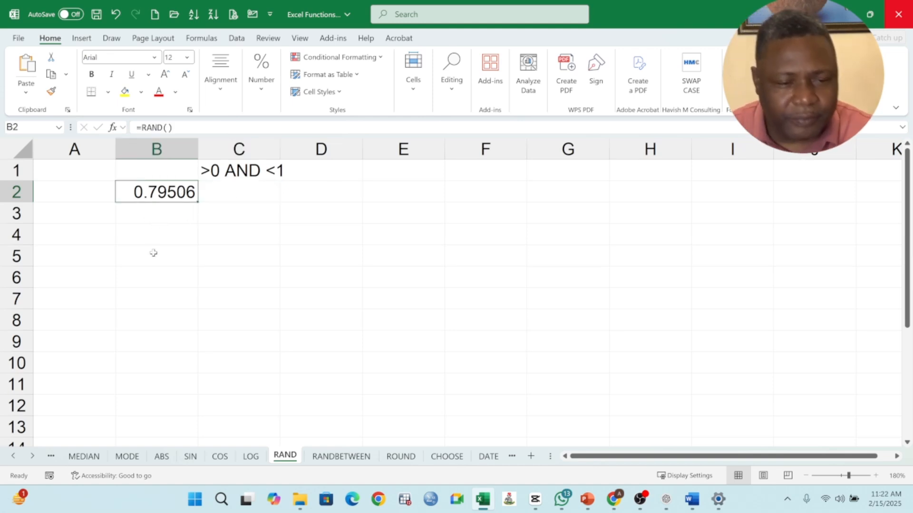
click(160, 236)
text(=INT()
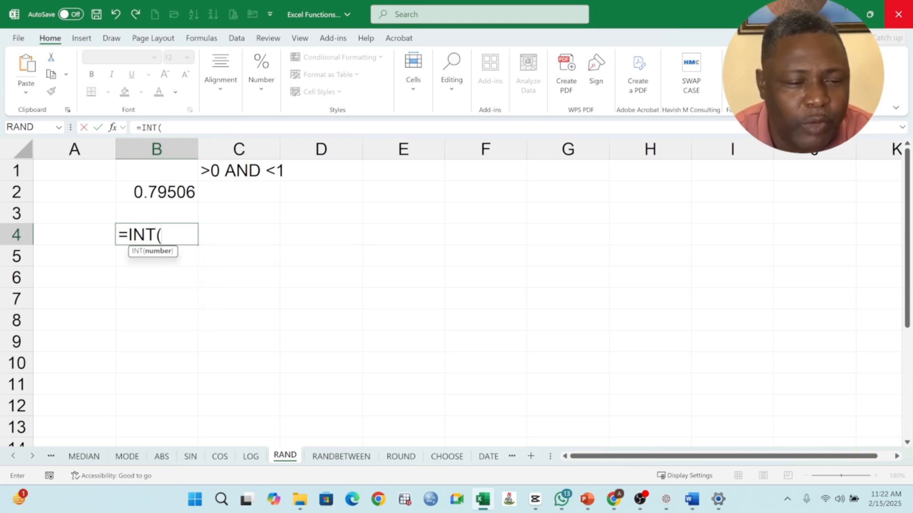
text(RA)
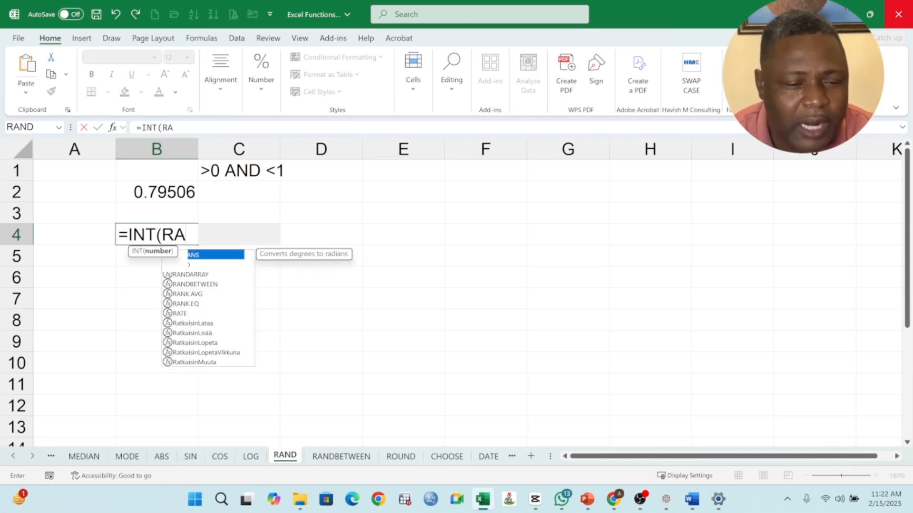
text(ND())
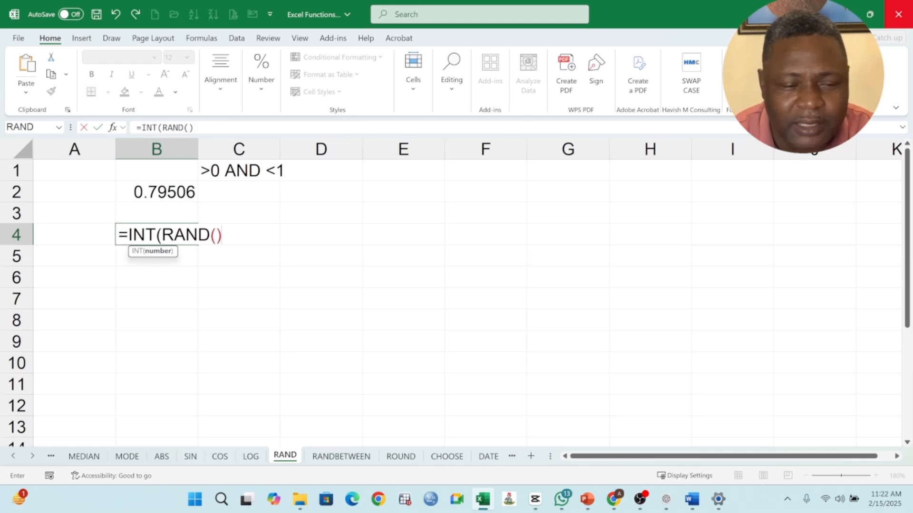
text(*)
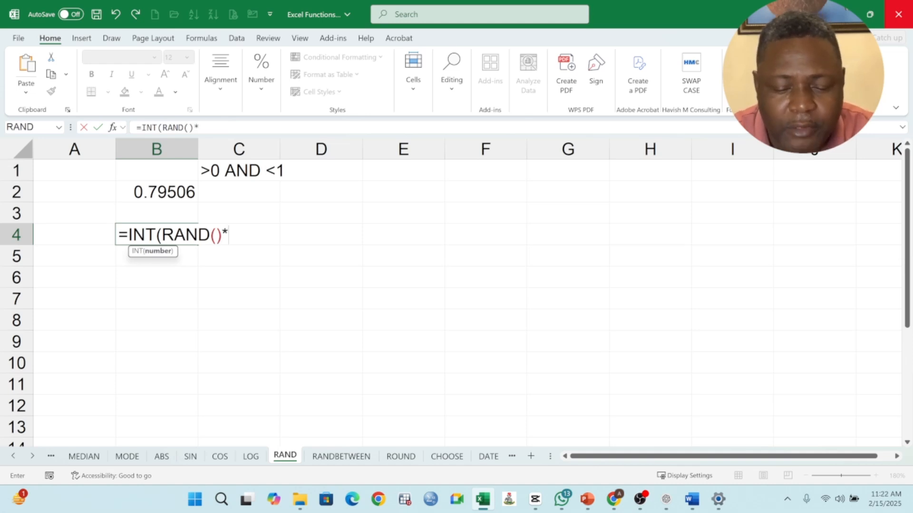
text(10)
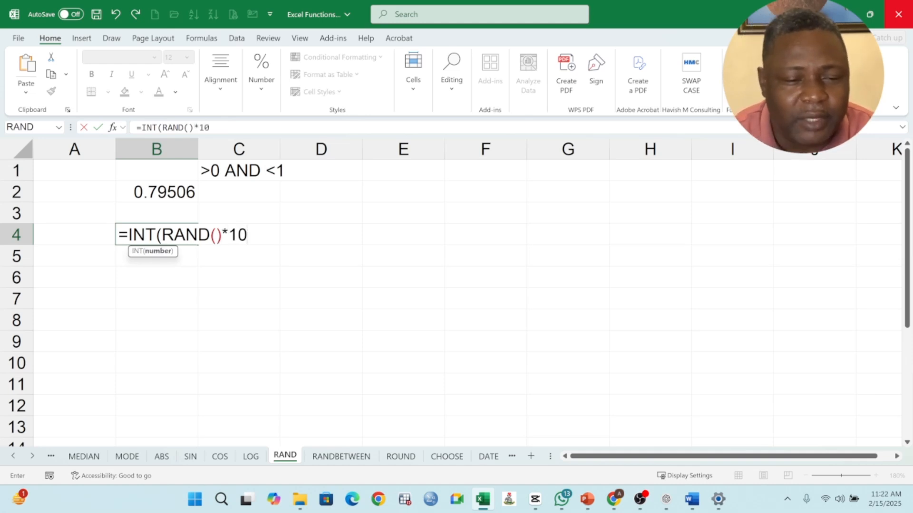
text())
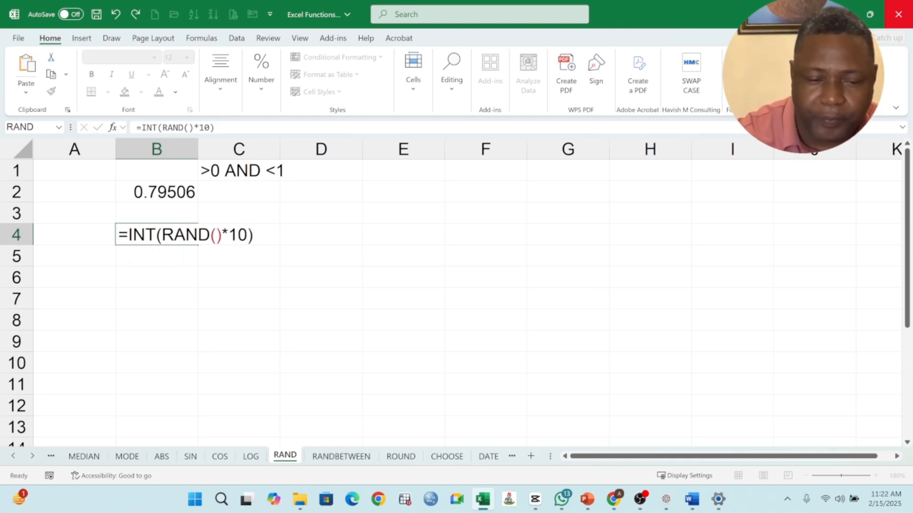
key(Return)
click(180, 235)
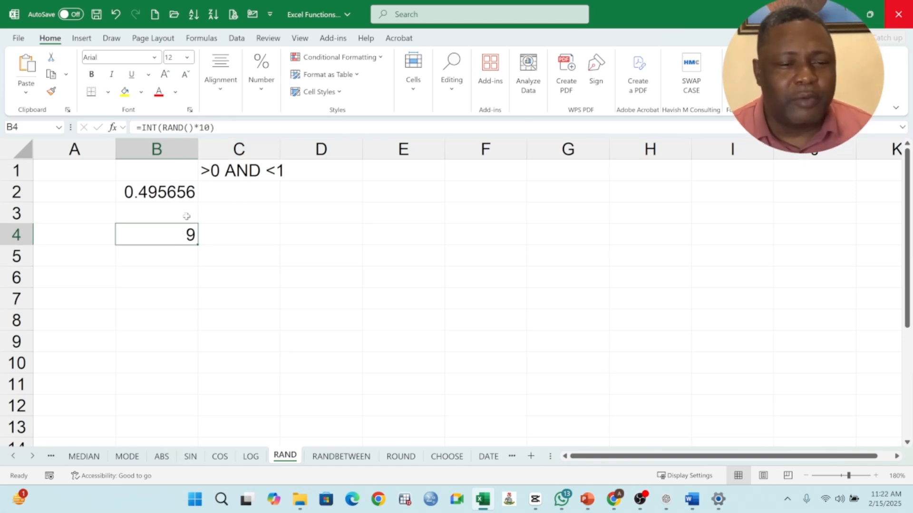
Edit the formula in B4 to remove the INT wrapper, leaving =RAND()*10
click(236, 176)
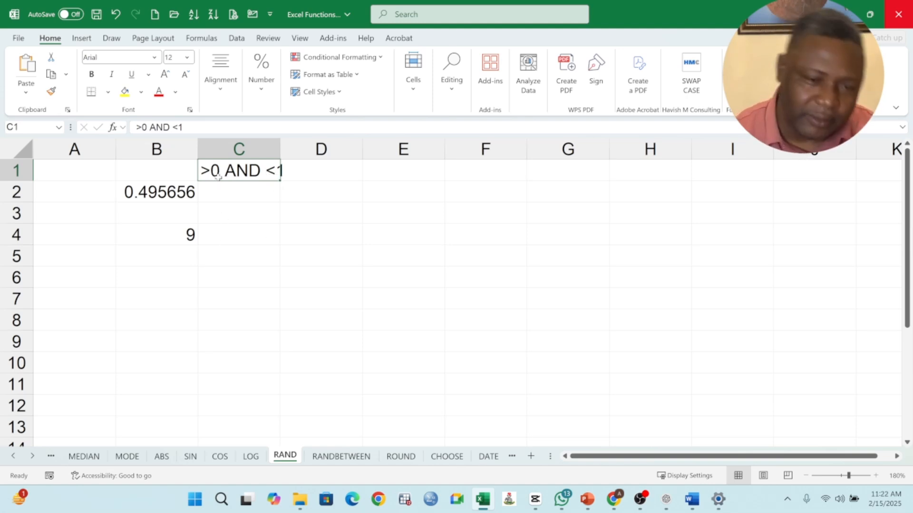
click(180, 235)
click(171, 187)
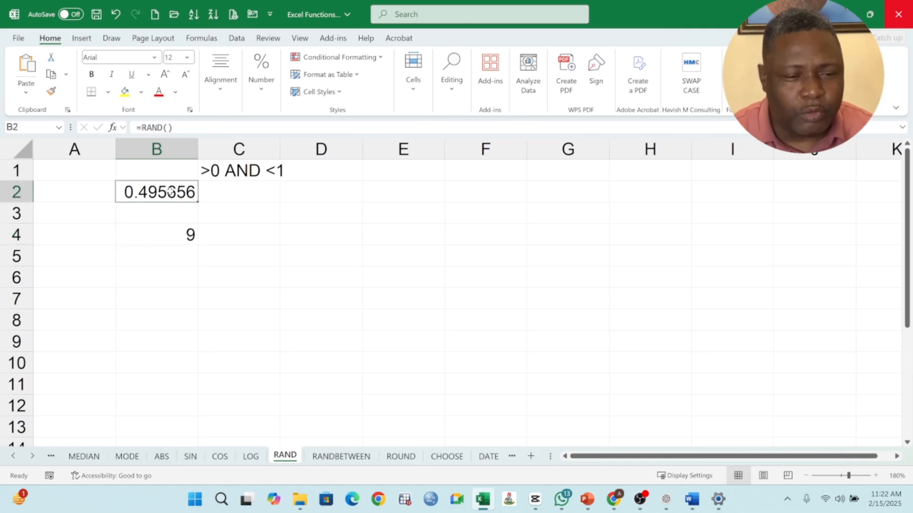
double_click(188, 237)
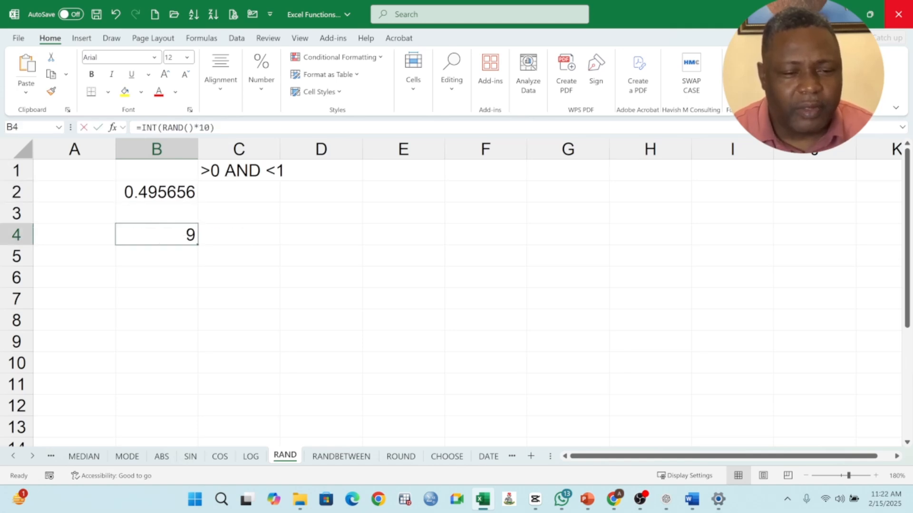
drag(253, 235, 109, 234)
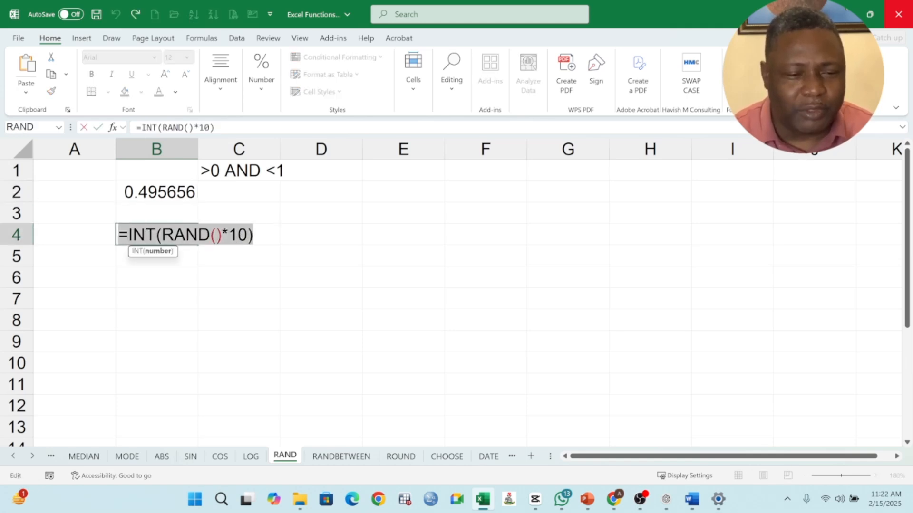
key(Right)
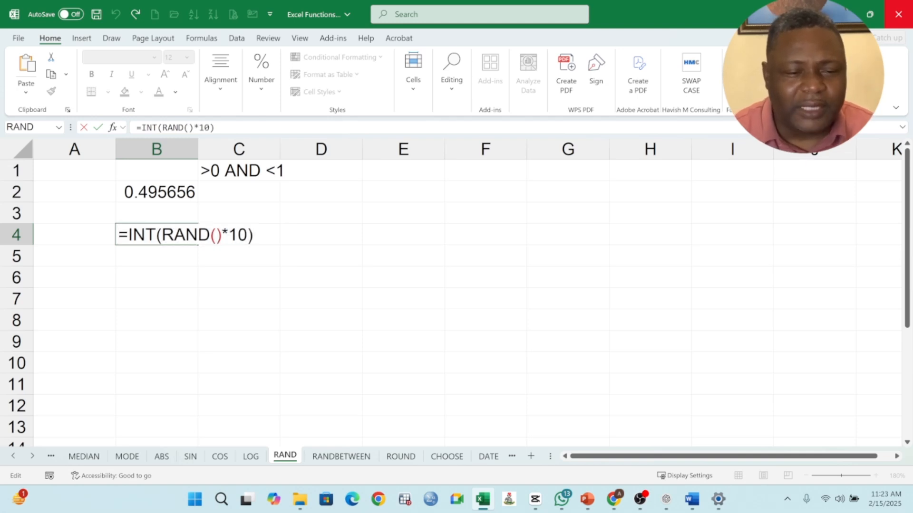
drag(157, 235, 128, 234)
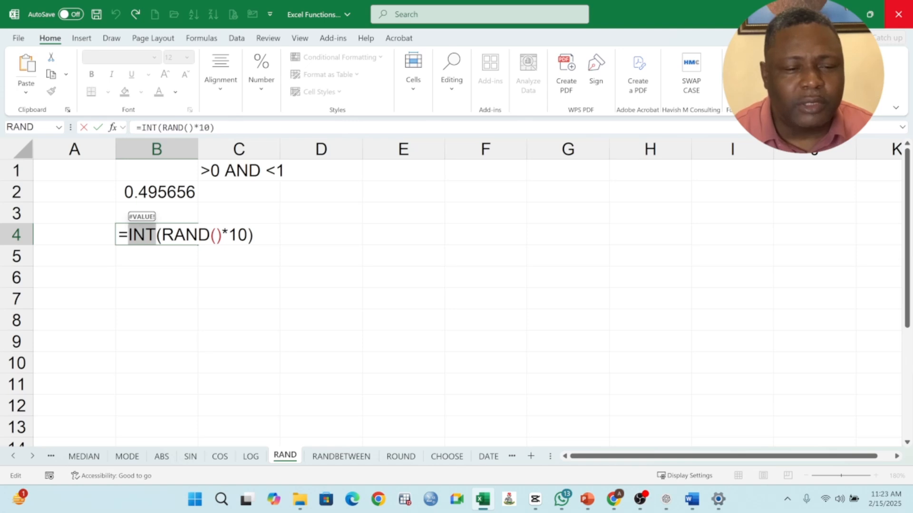
key(Right)
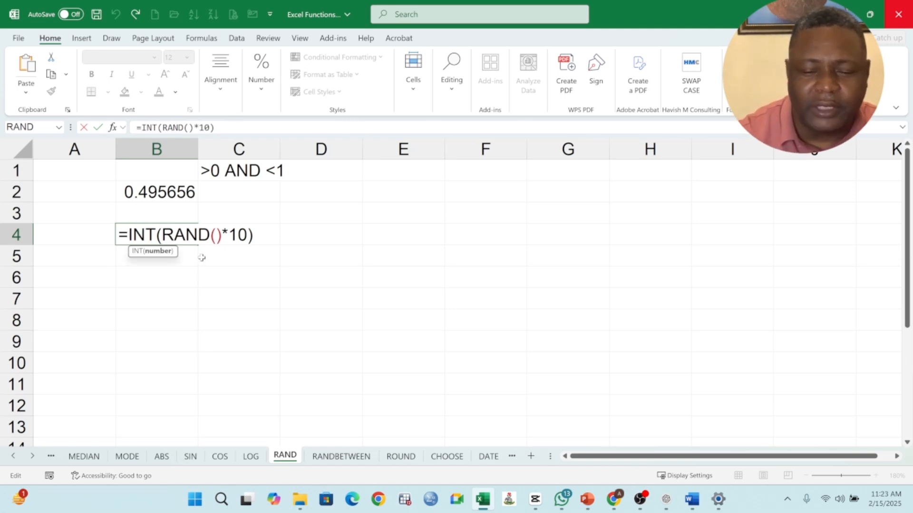
key(BackSpace)
key(BackSpace)
key(BackSpace)
key(BackSpace)
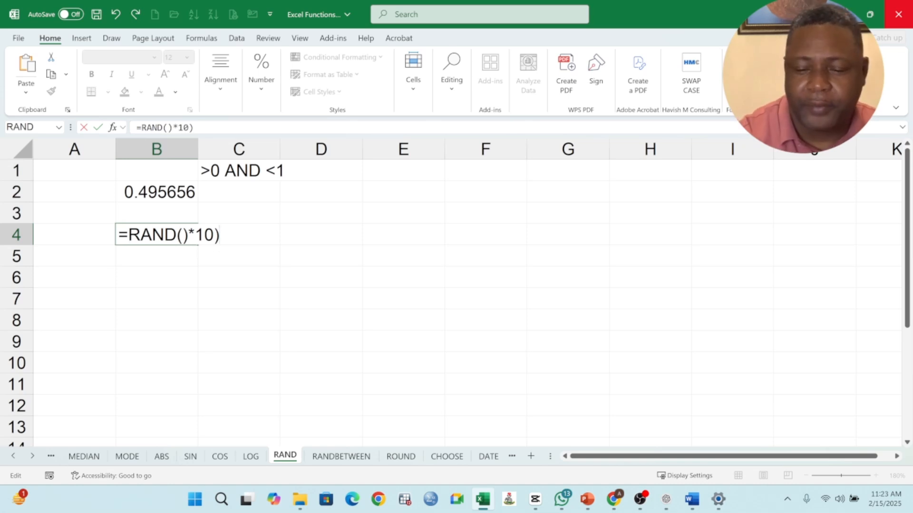
key(BackSpace)
key(Return)
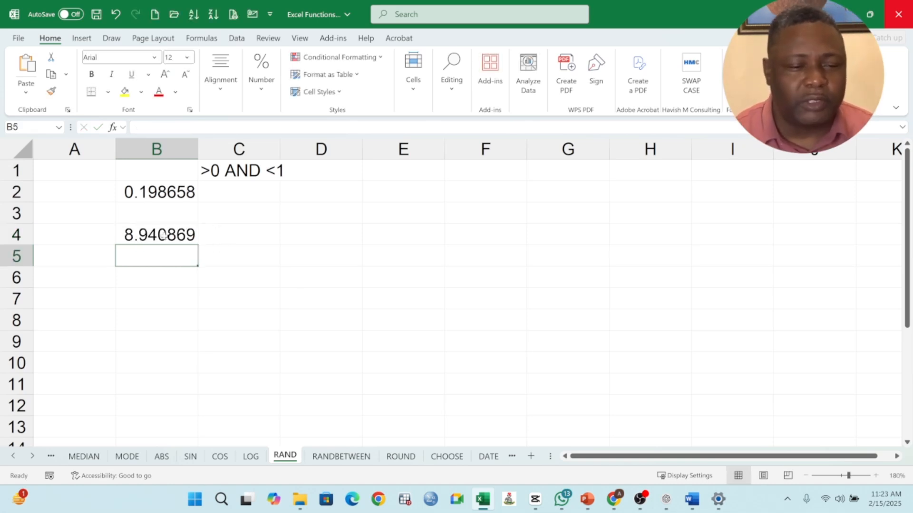
click(164, 236)
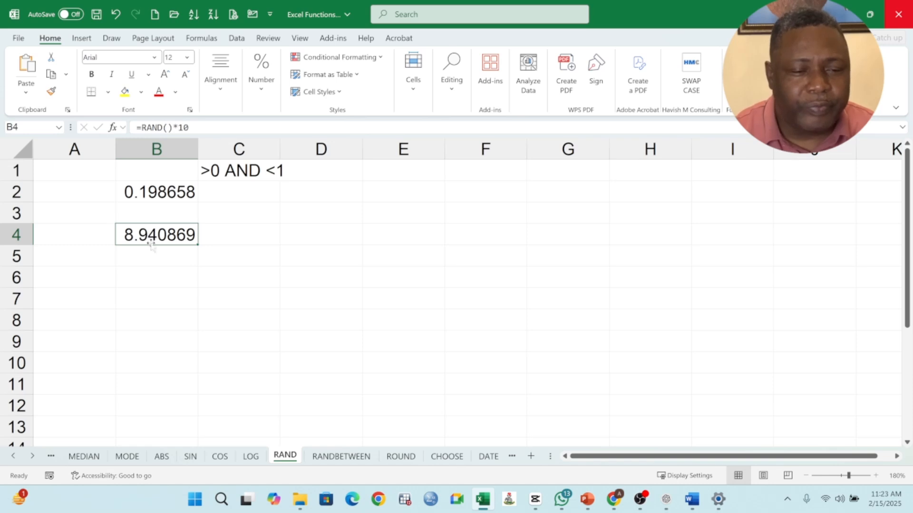
Wrap the RAND part of B4's formula in INT again, making it =INT(RAND()*10)
click(172, 261)
click(154, 238)
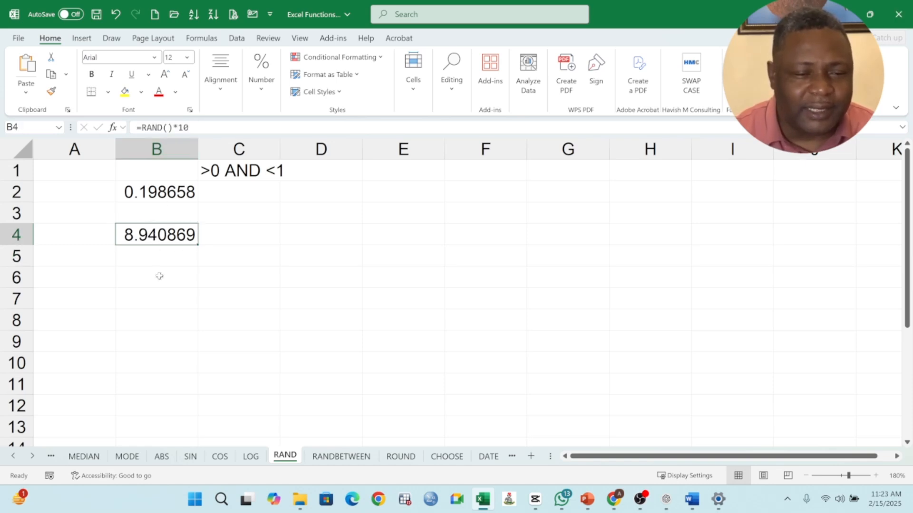
click(170, 247)
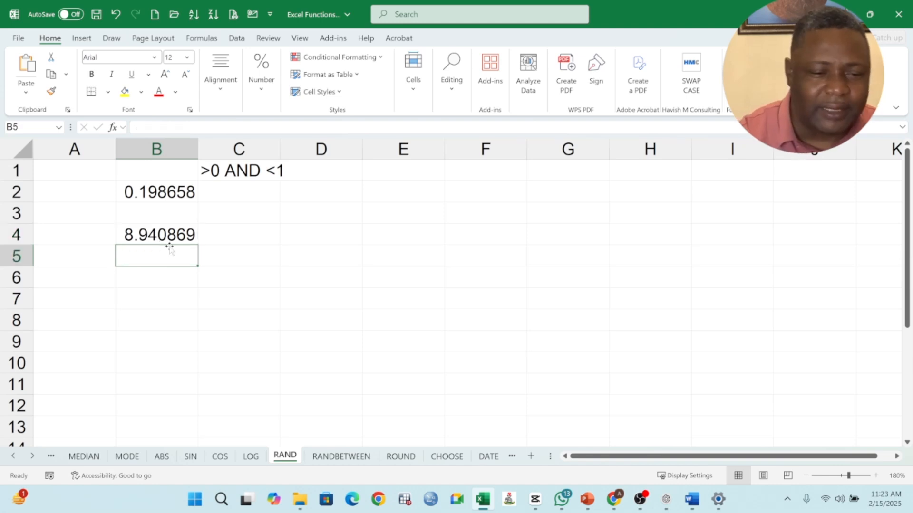
click(173, 239)
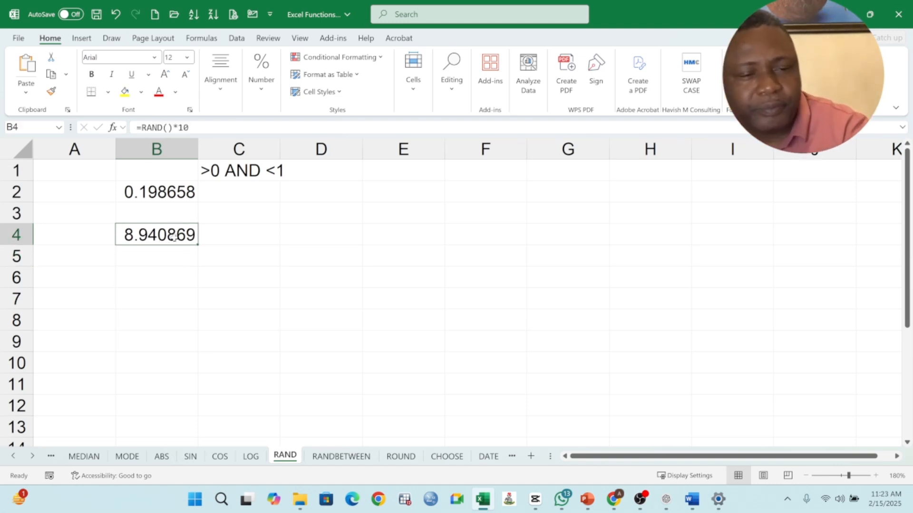
double_click(174, 237)
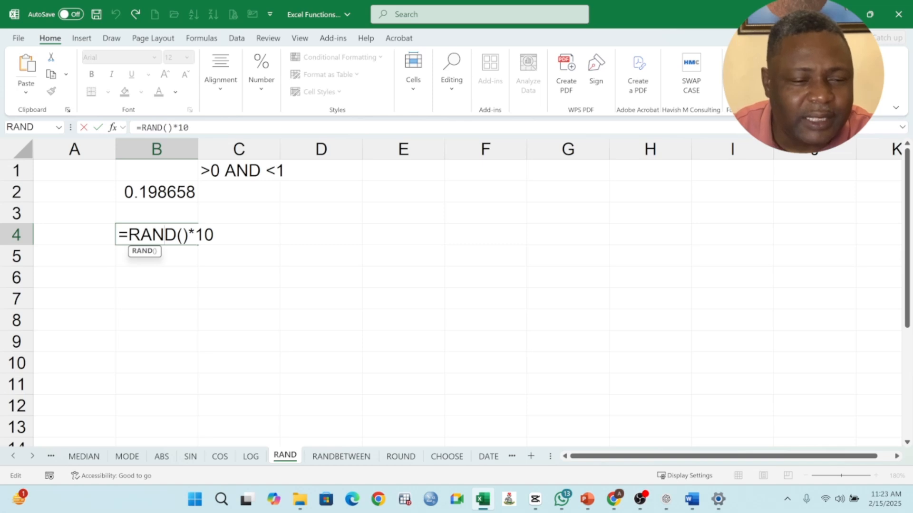
key(Left)
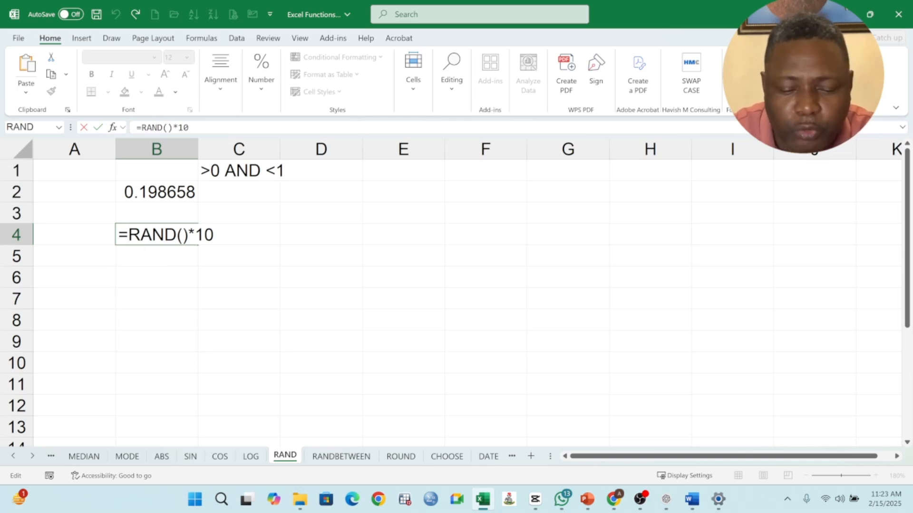
text(INT()
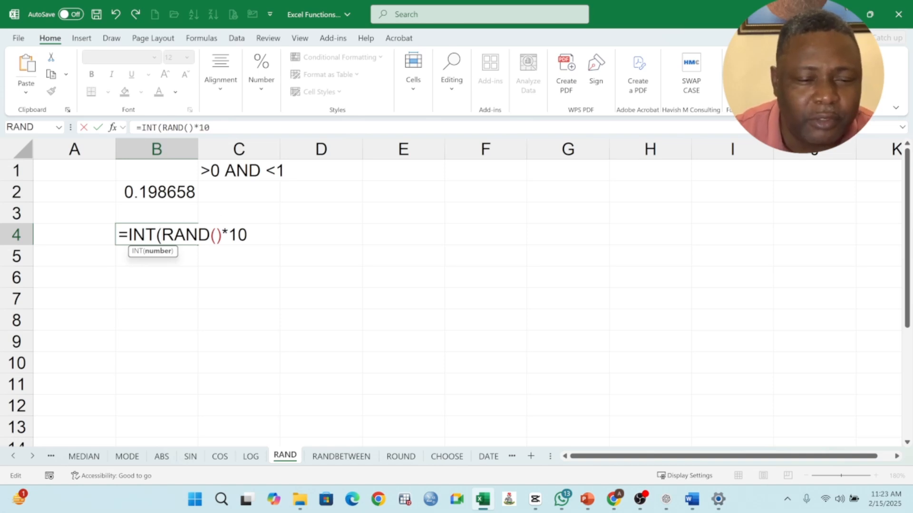
key(Return)
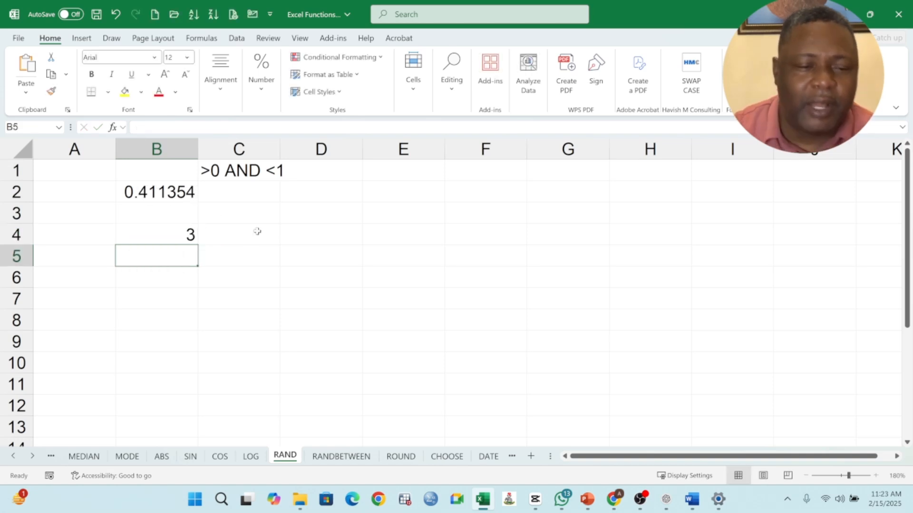
Change the multiplier in B4's formula to 20, giving =INT(RAND()*20)
click(185, 235)
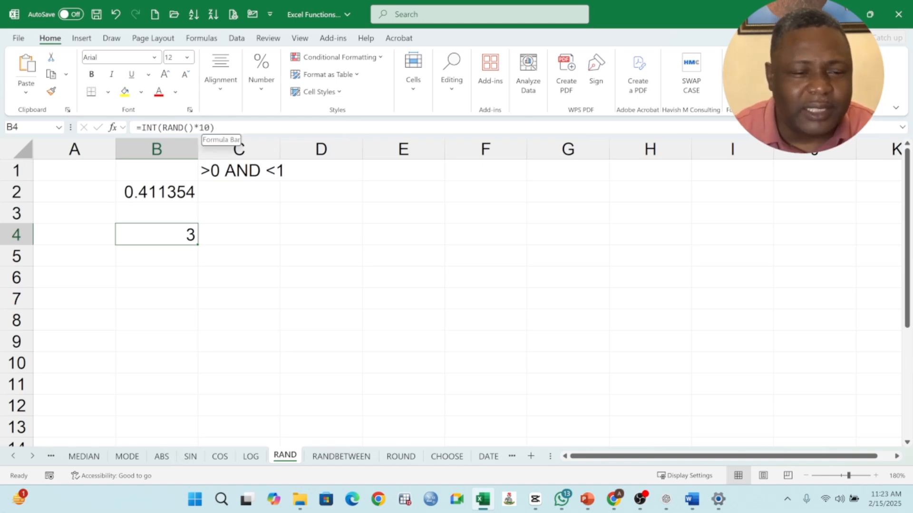
click(205, 127)
key(BackSpace)
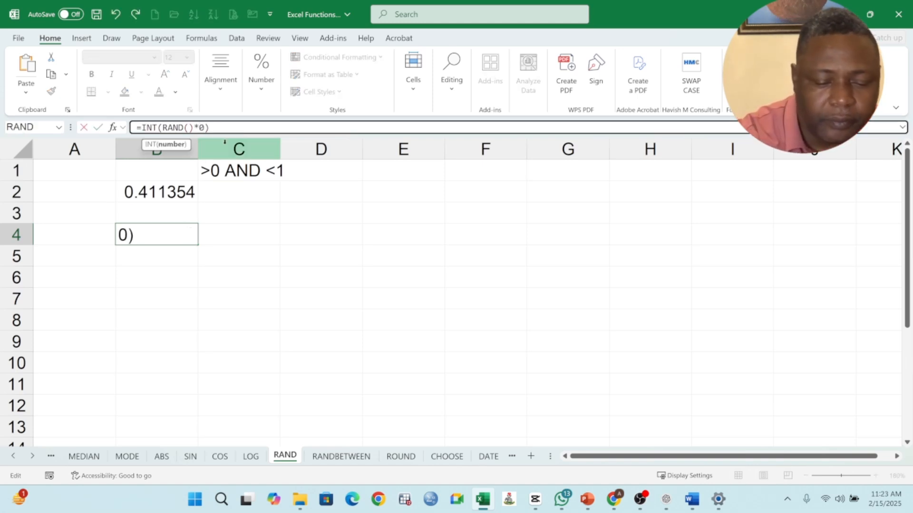
text(2)
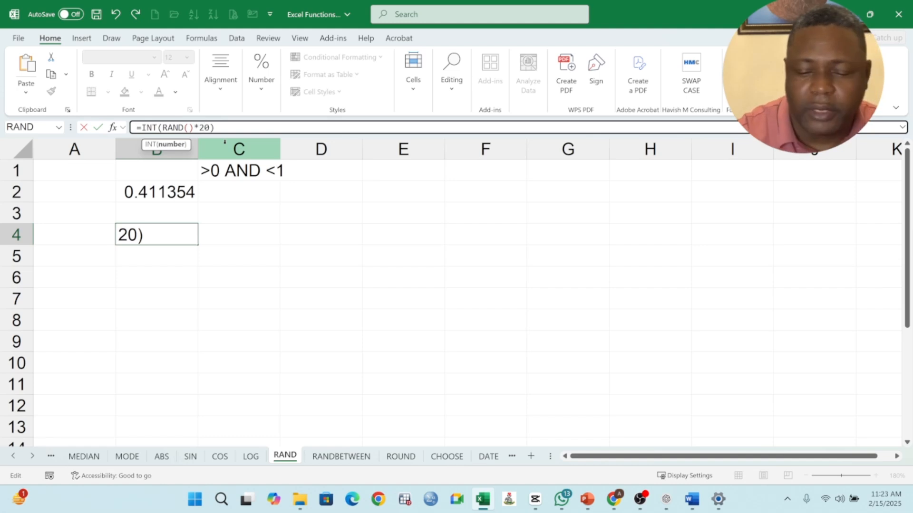
key(Return)
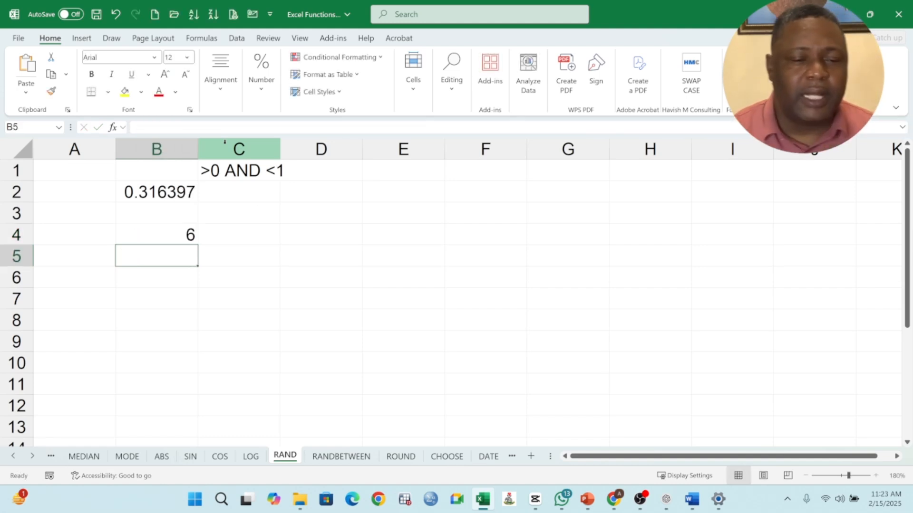
Re-enter B4's formula twice to recalculate and compare new random whole numbers
click(153, 231)
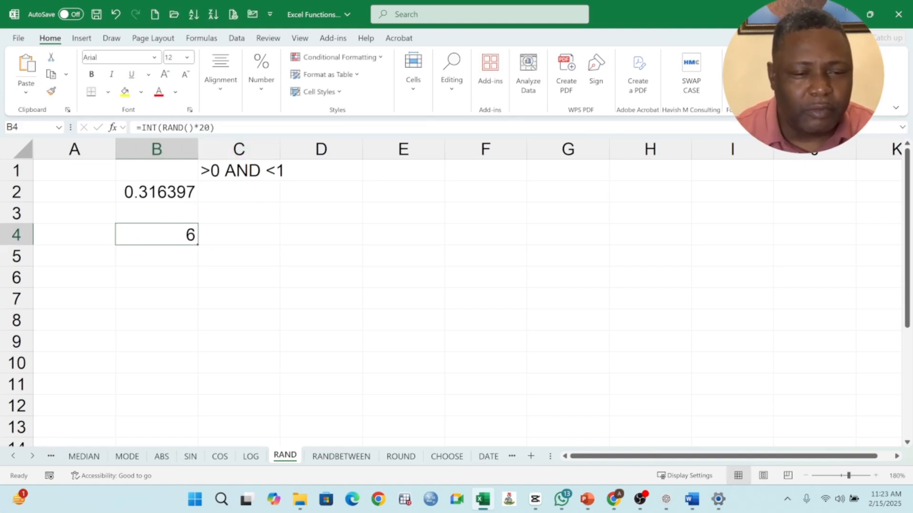
click(214, 127)
key(Return)
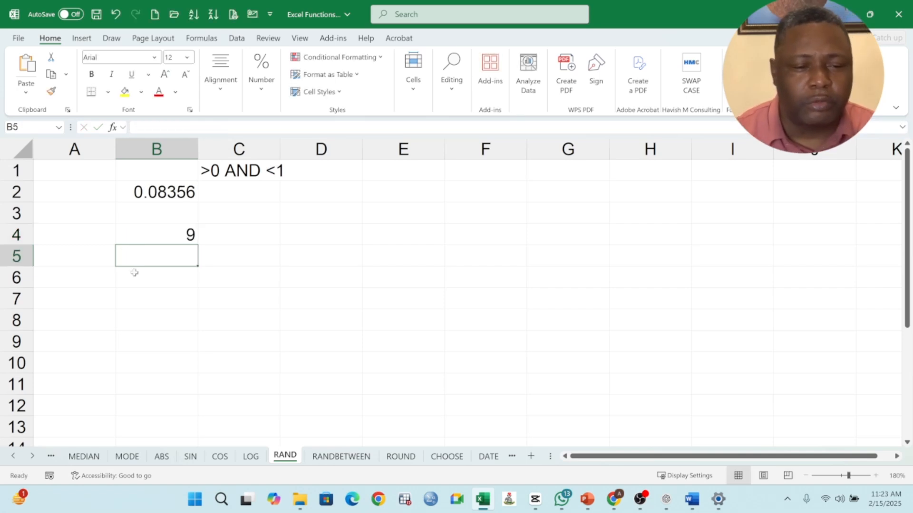
click(162, 227)
click(215, 127)
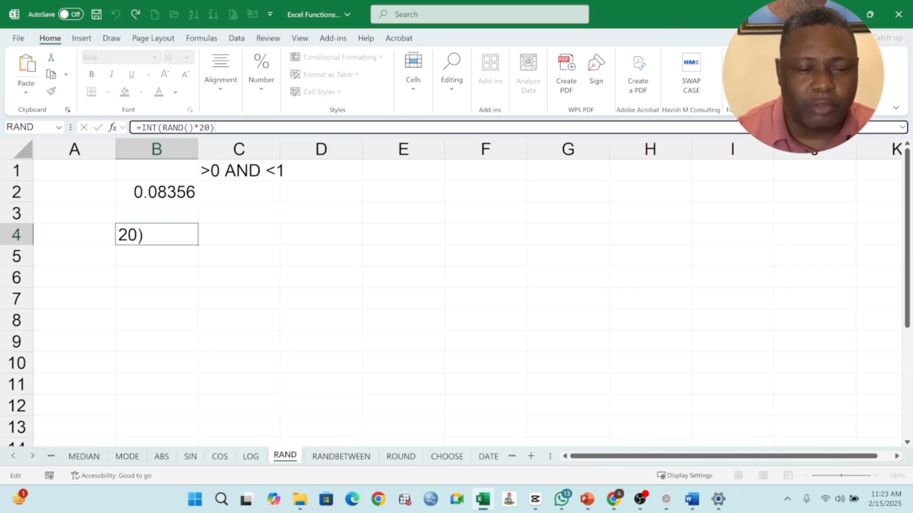
key(Return)
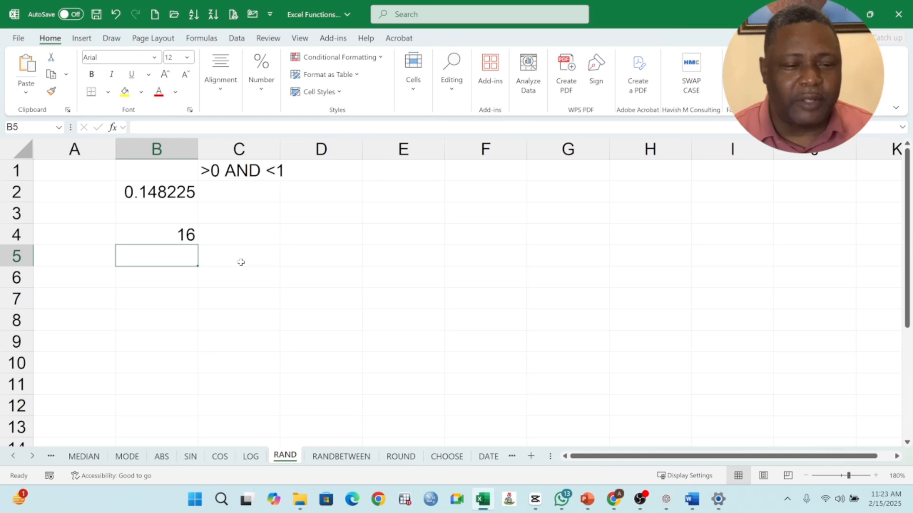
Fill the formula in B4 down through B9
click(164, 234)
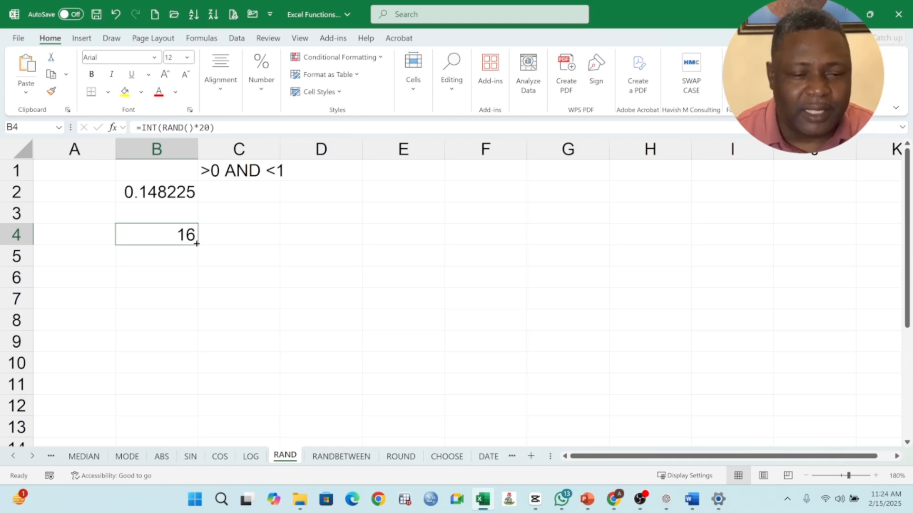
drag(196, 247, 195, 350)
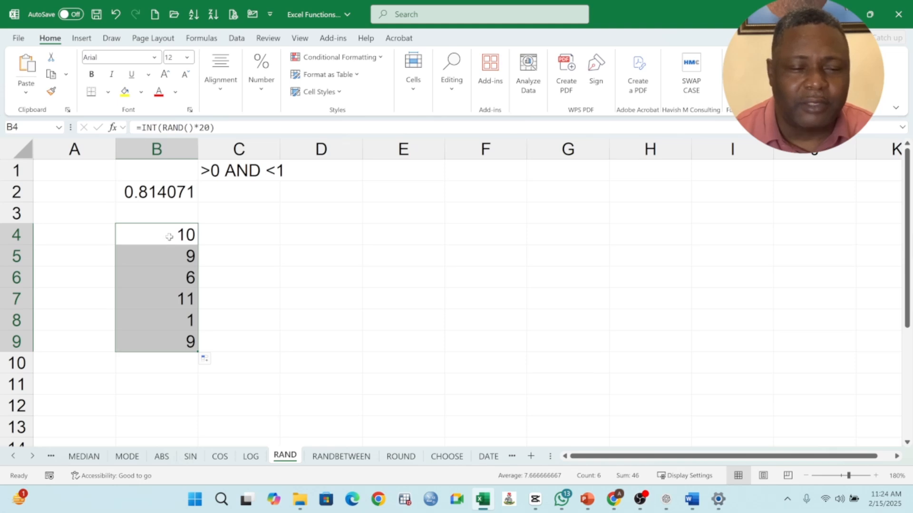
drag(169, 235, 176, 343)
Enter 100 in C4 and fill it down through C9
click(225, 237)
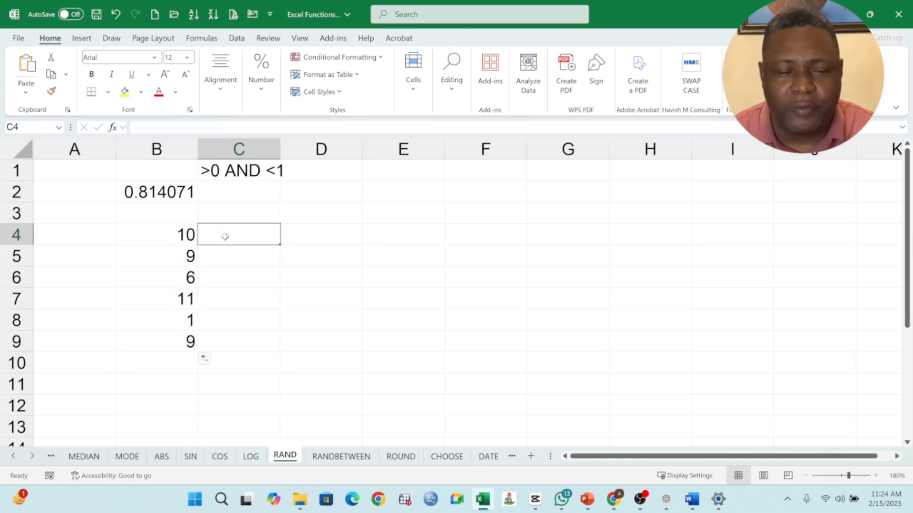
text(11)
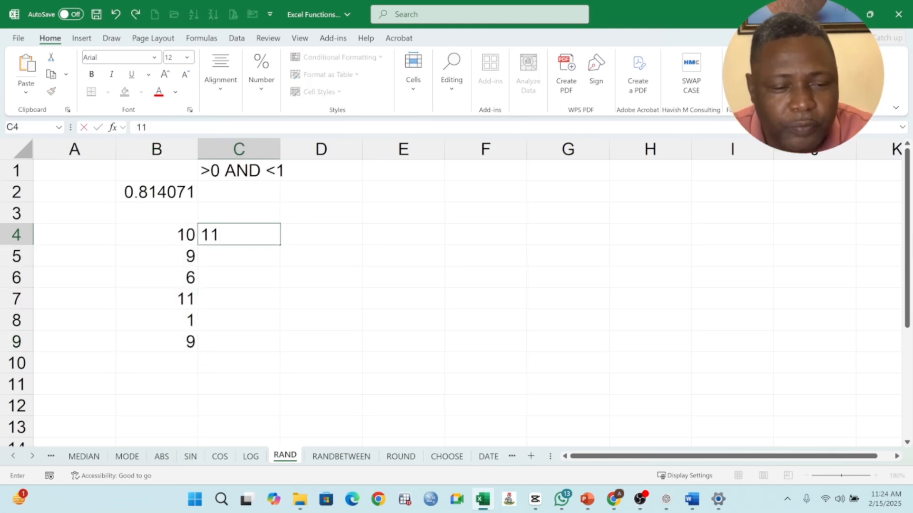
key(BackSpace)
text(00)
key(ctrl+Return)
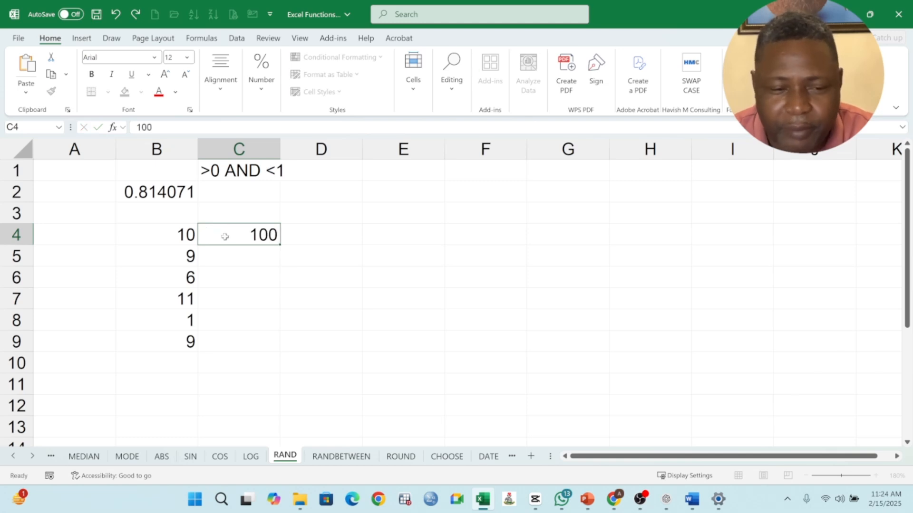
key(Return)
click(256, 231)
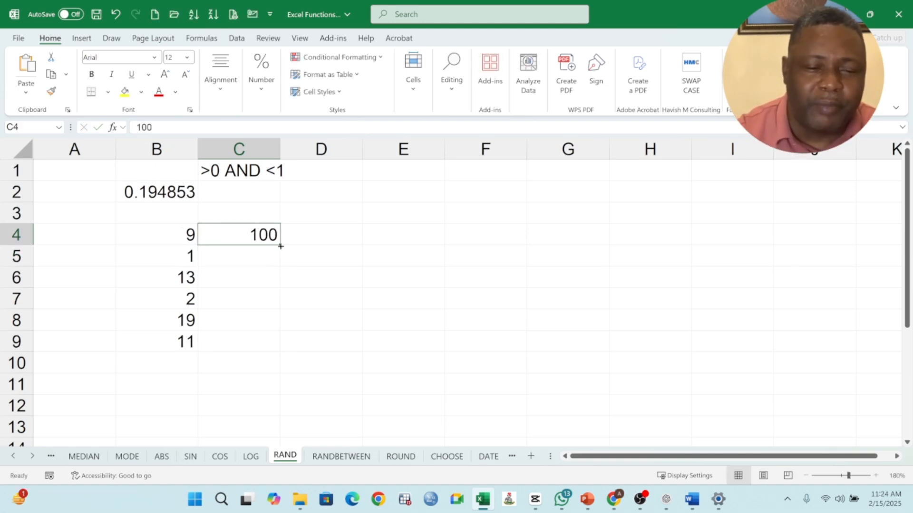
drag(280, 246, 276, 347)
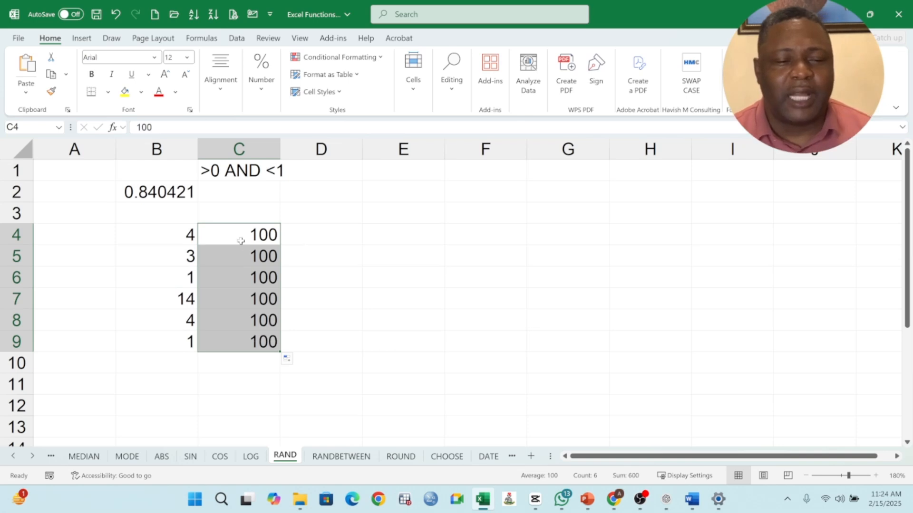
Enter the formula =C4*B4 in D4 and fill it down through D9
click(300, 234)
text(=)
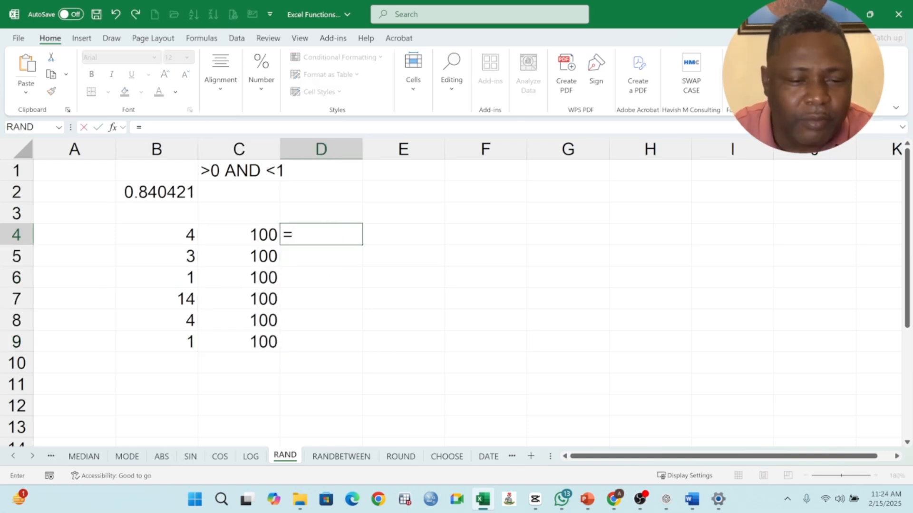
click(261, 230)
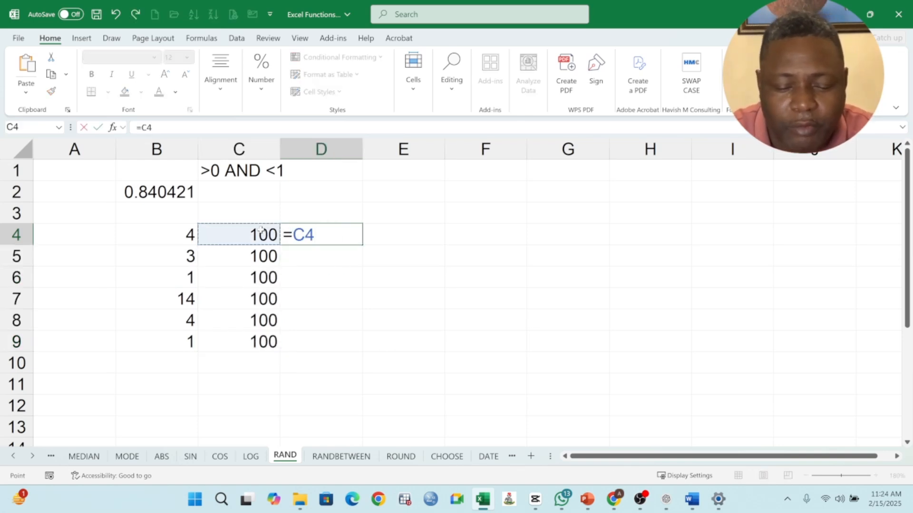
click(184, 236)
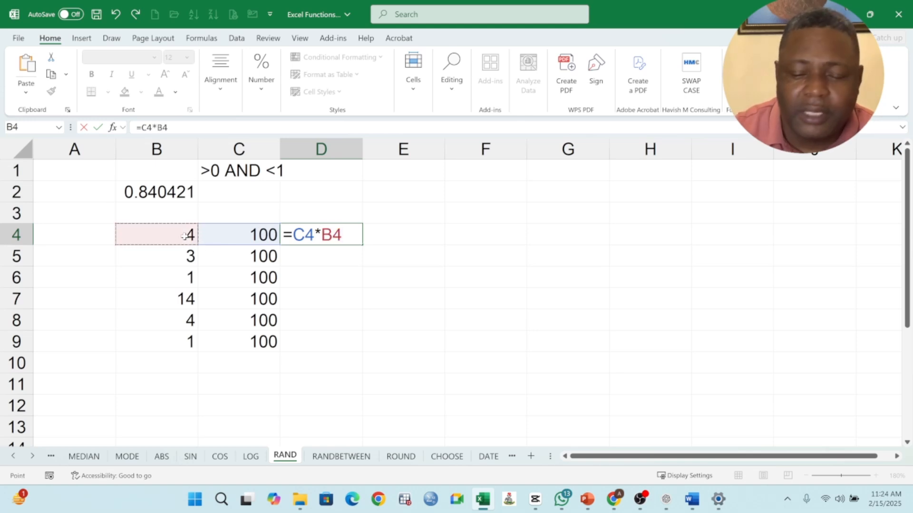
key(Return)
click(338, 235)
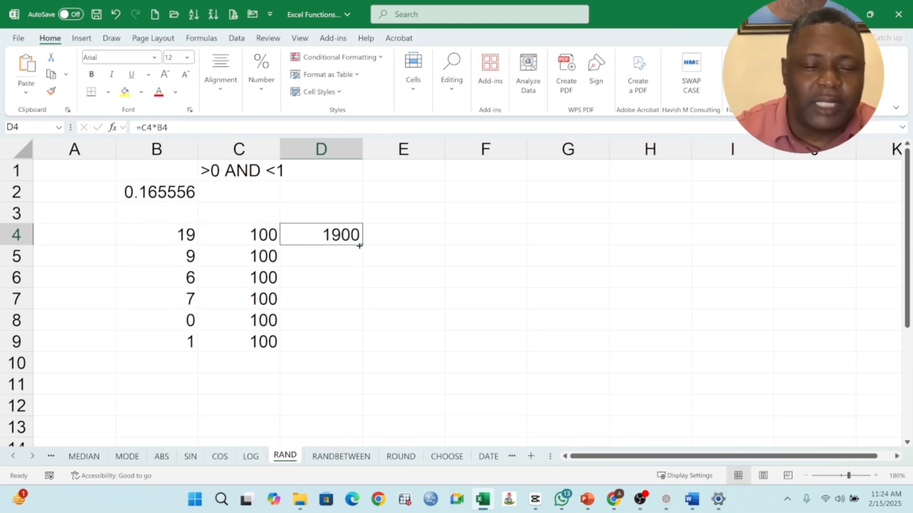
drag(361, 246, 354, 347)
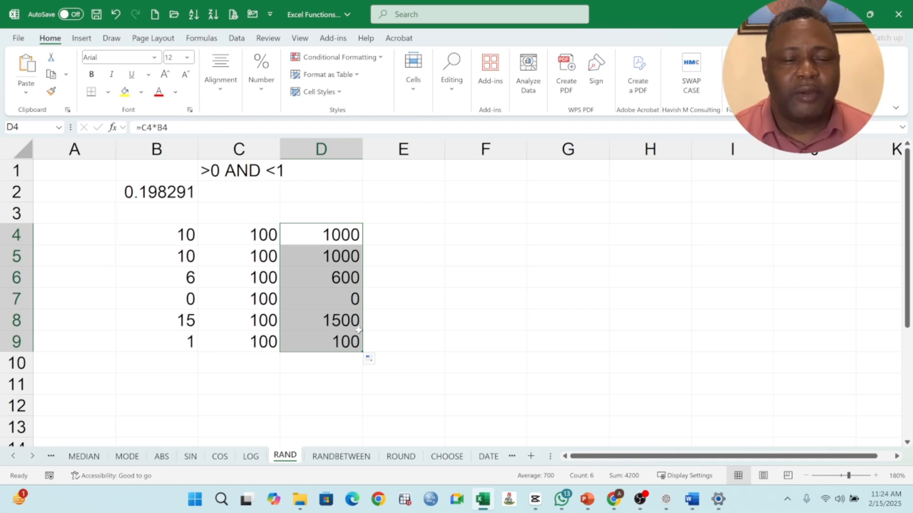
Refill the products in column D to recalculate and review the random results
click(348, 235)
drag(362, 245, 357, 353)
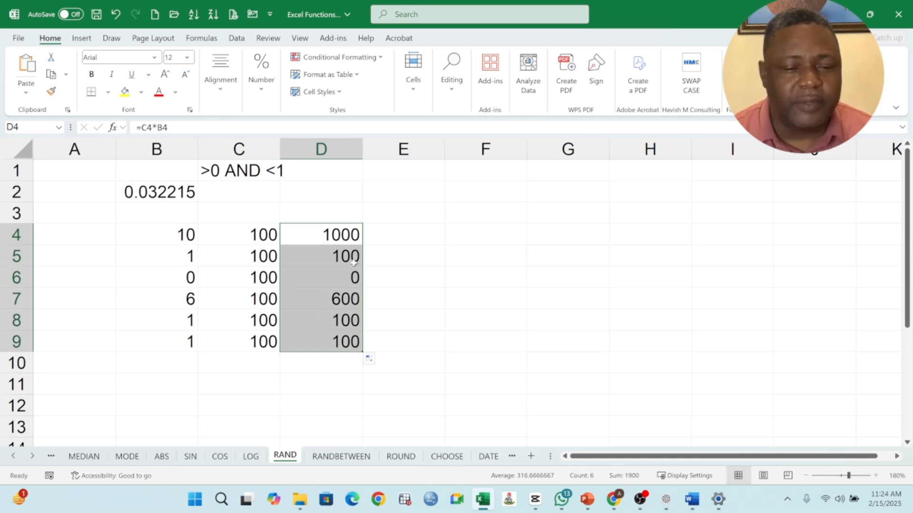
click(352, 236)
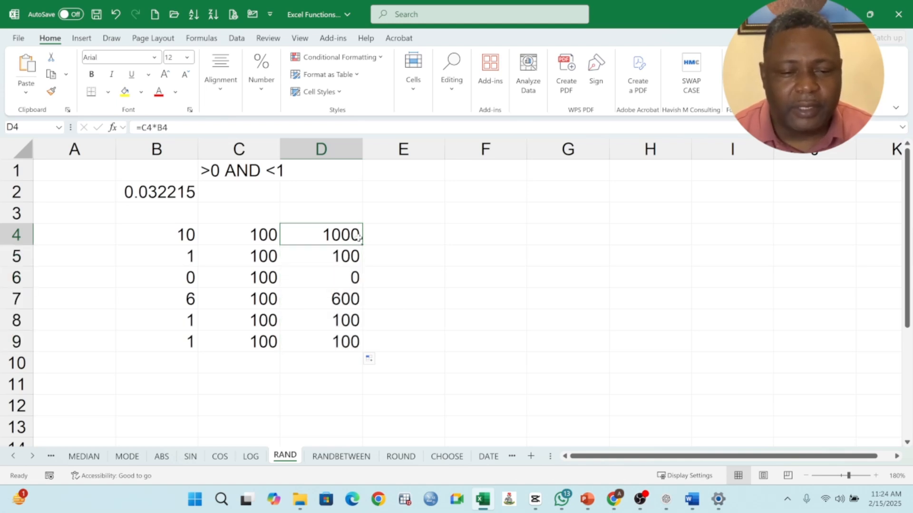
click(354, 210)
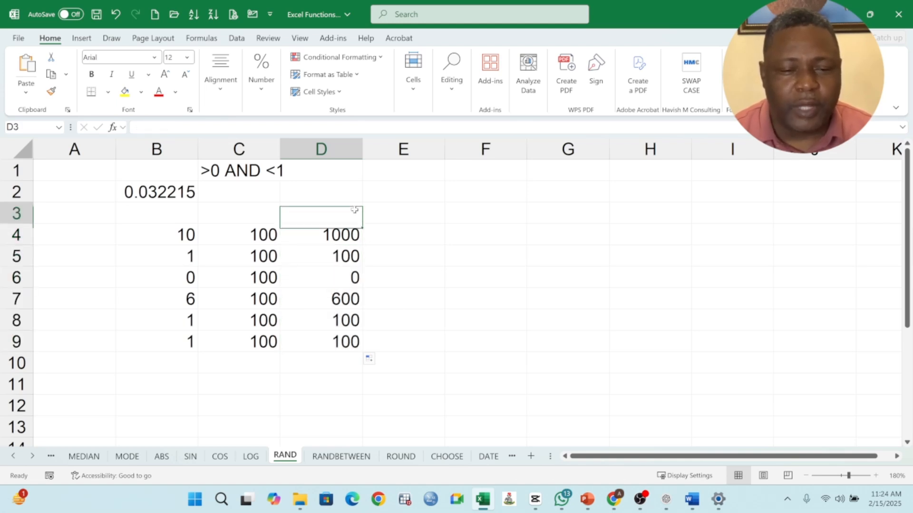
click(354, 235)
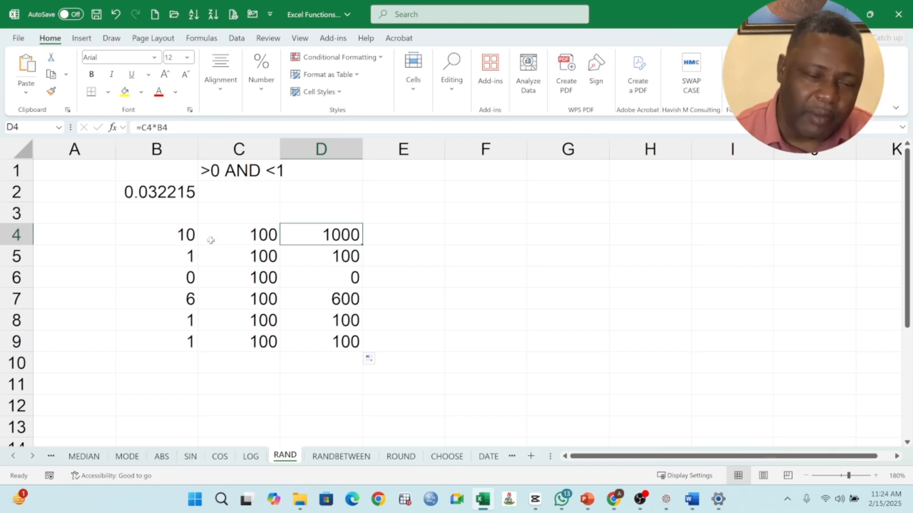
Move the RAND formula from B2 onto B4, accepting replacement of the existing contents
click(172, 199)
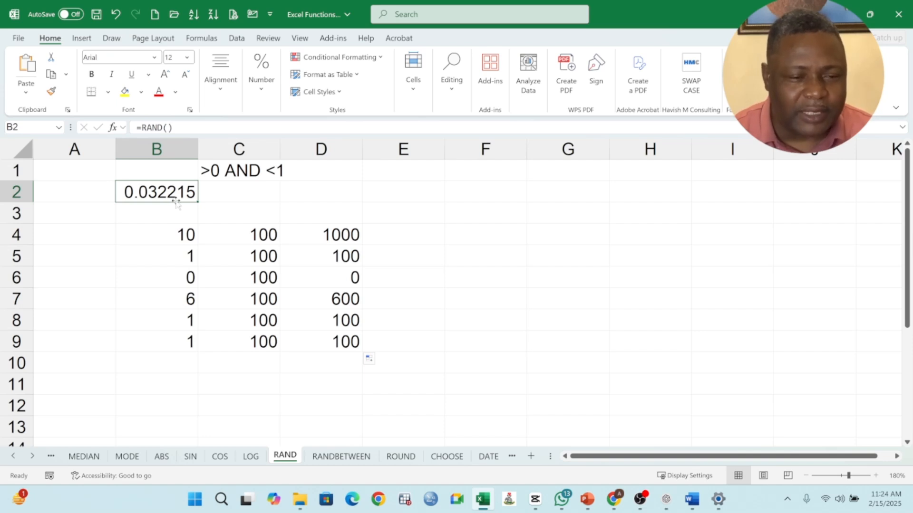
drag(176, 203, 175, 240)
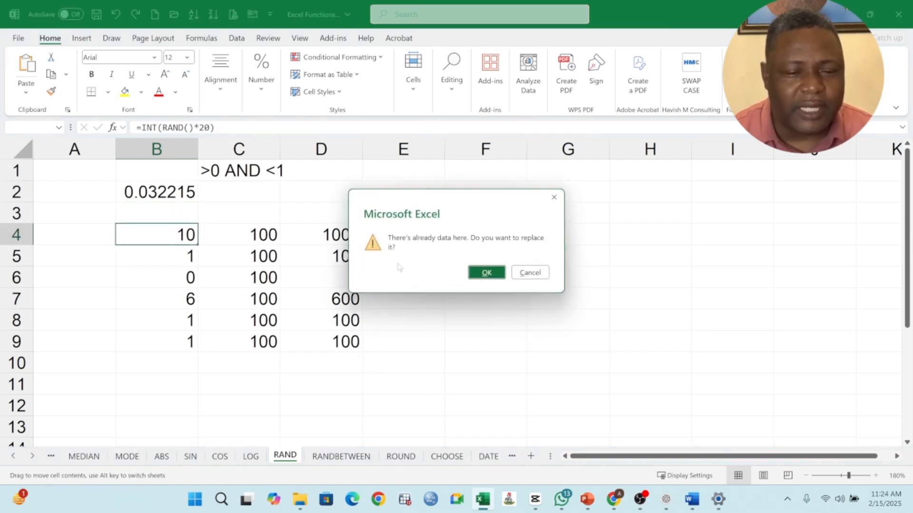
click(487, 273)
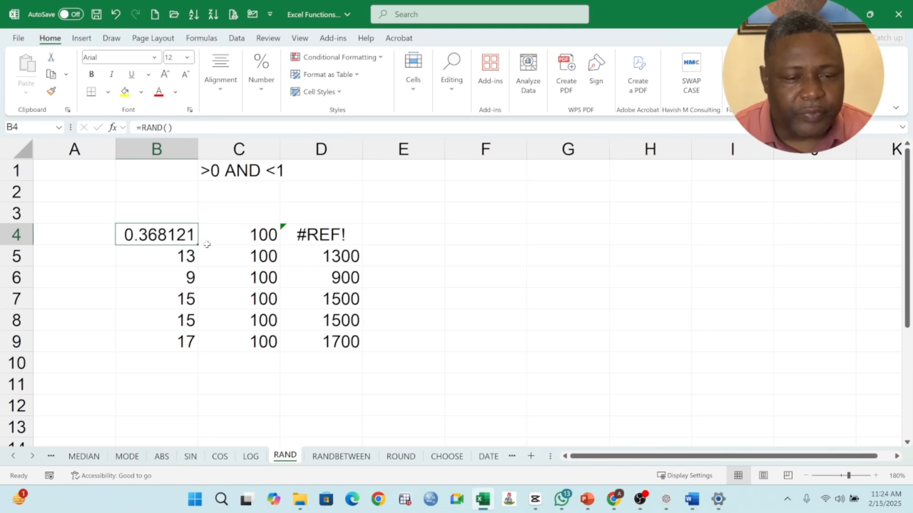
Repair the broken formula in D4 so it reads =C4*B4
click(249, 234)
double_click(302, 234)
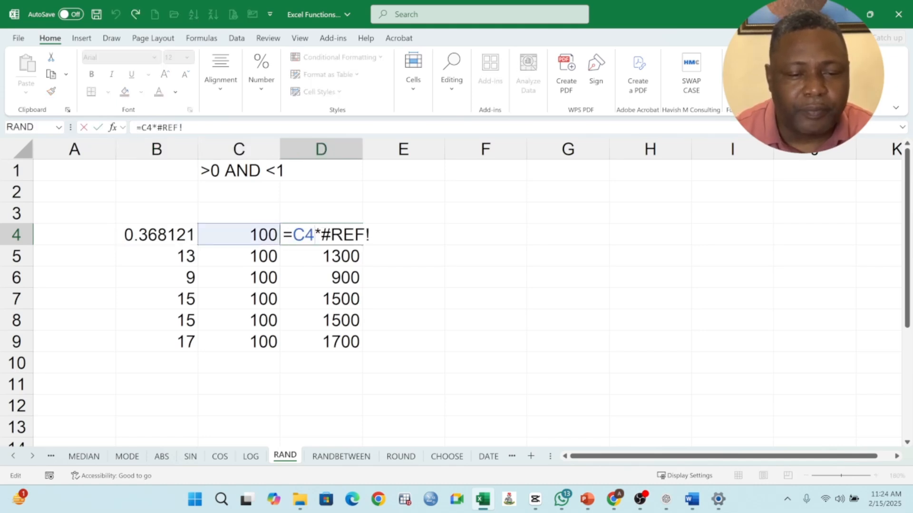
drag(321, 233, 370, 234)
key(BackSpace)
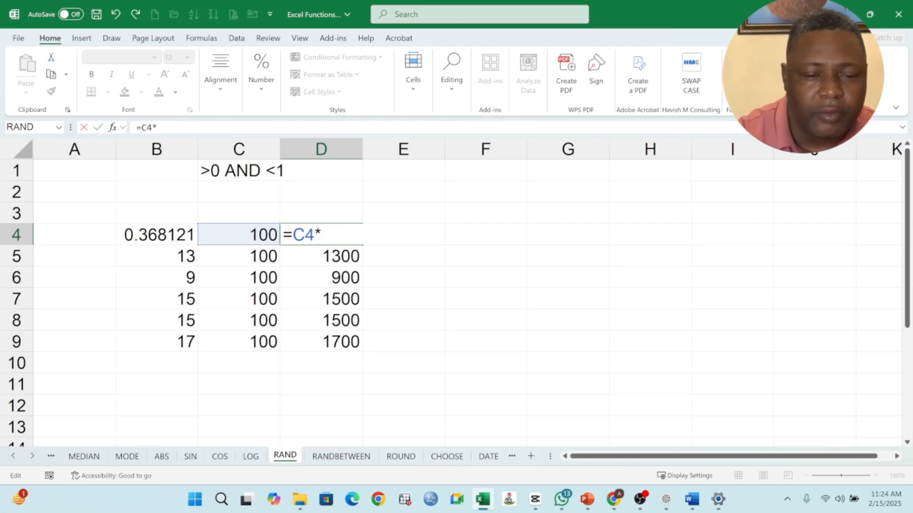
click(152, 233)
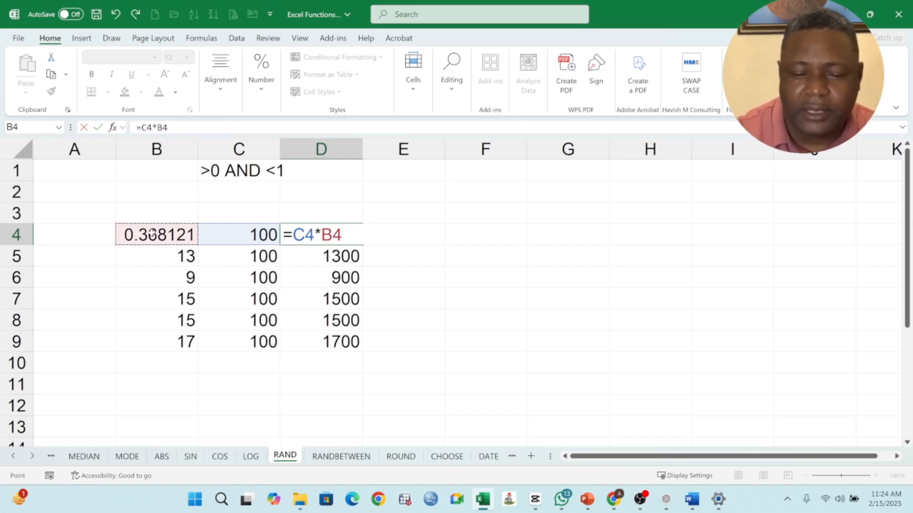
key(Return)
Fill the RAND formula down from B4 through B9 and the product formula down from D4 through D9
click(196, 240)
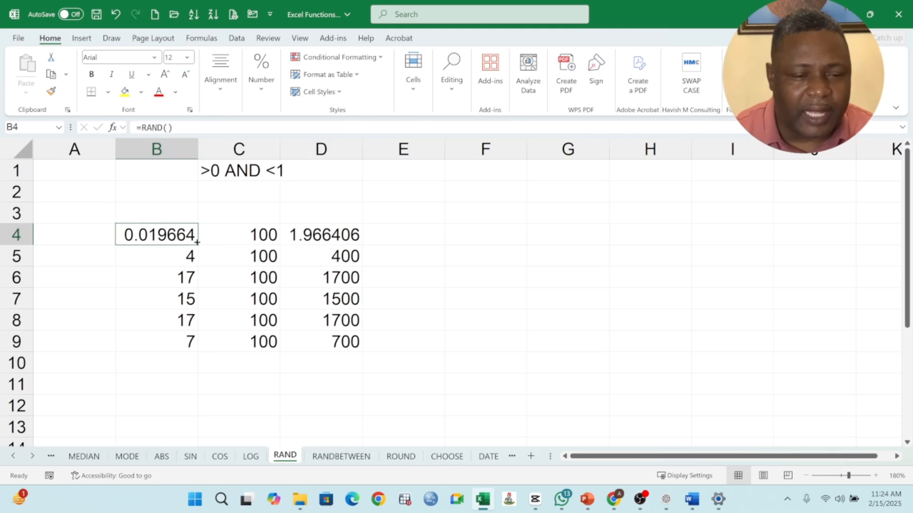
drag(197, 242, 189, 342)
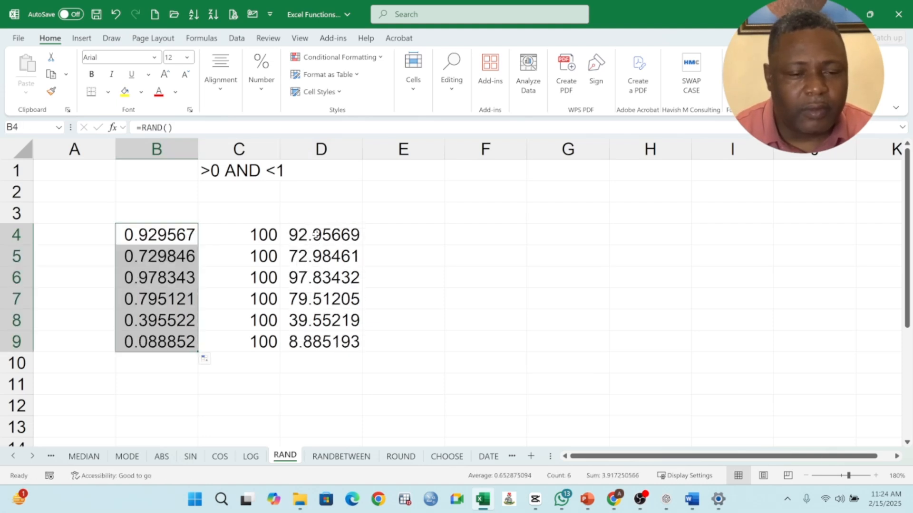
click(317, 236)
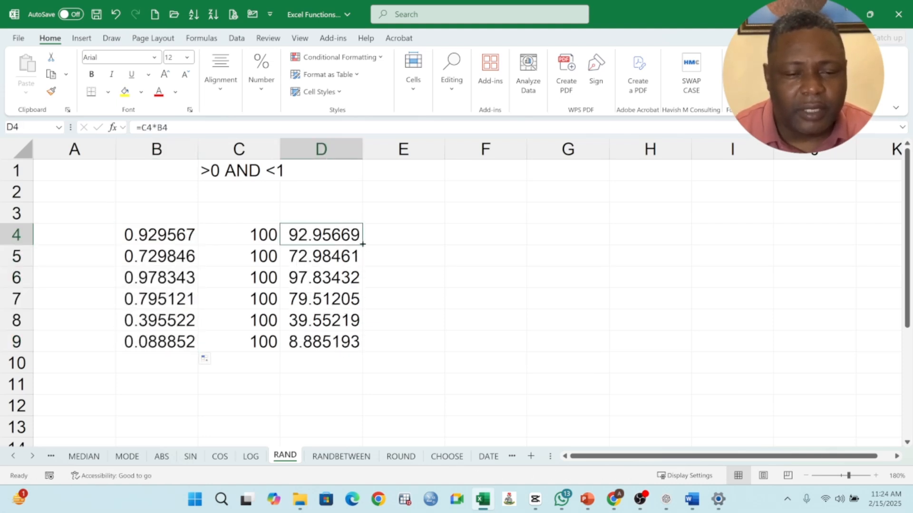
drag(362, 245, 363, 345)
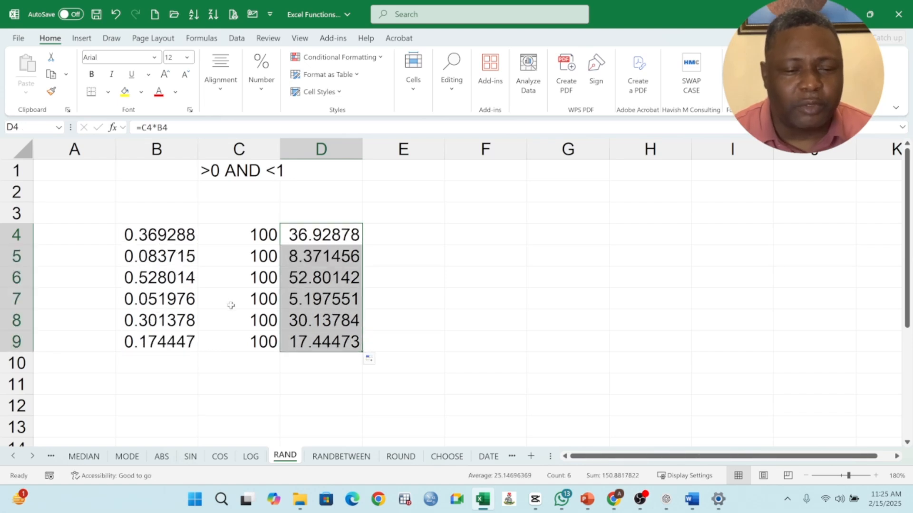
Clear the contents of the range B4:D9
click(165, 236)
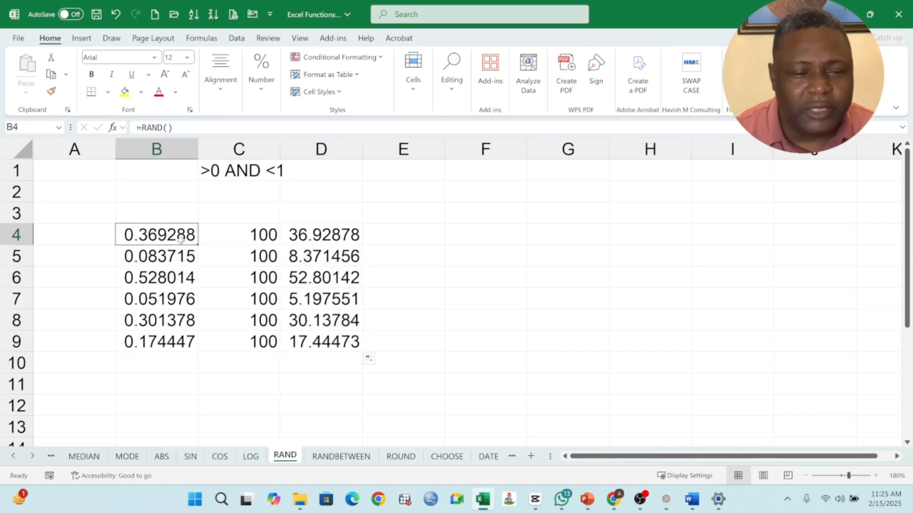
drag(166, 236, 300, 335)
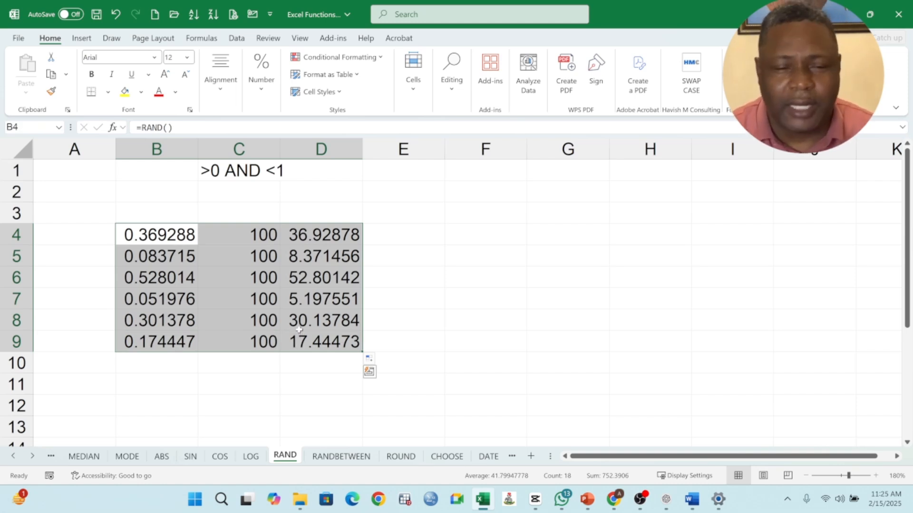
key(Delete)
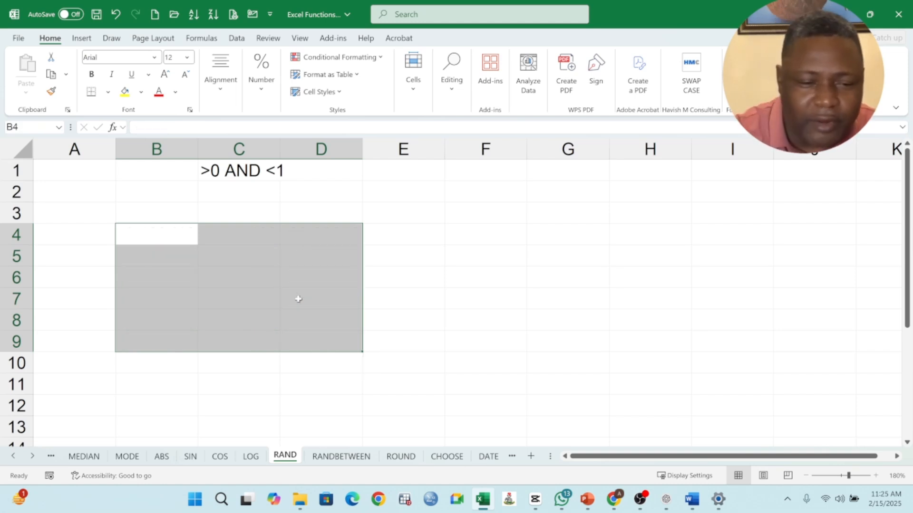
Enter the formula =RAND()*100 in B4 and fill it down through B10
click(173, 239)
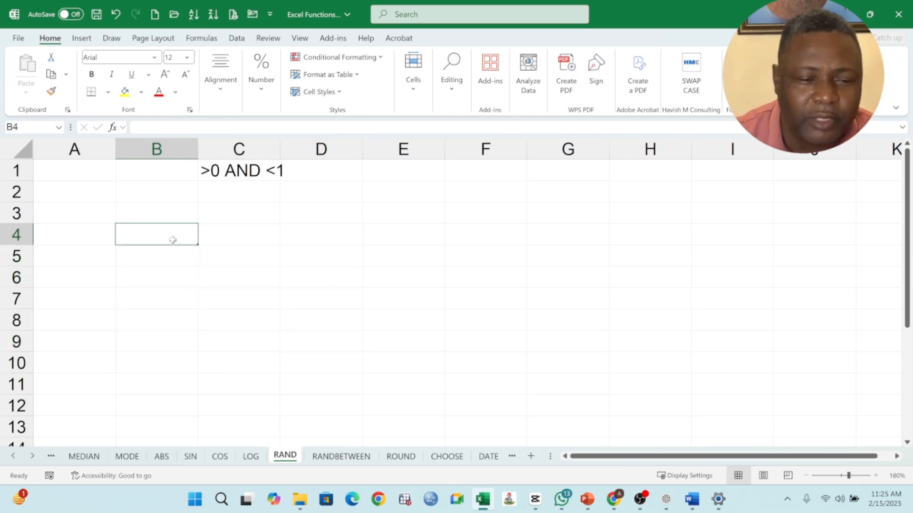
text(=RA)
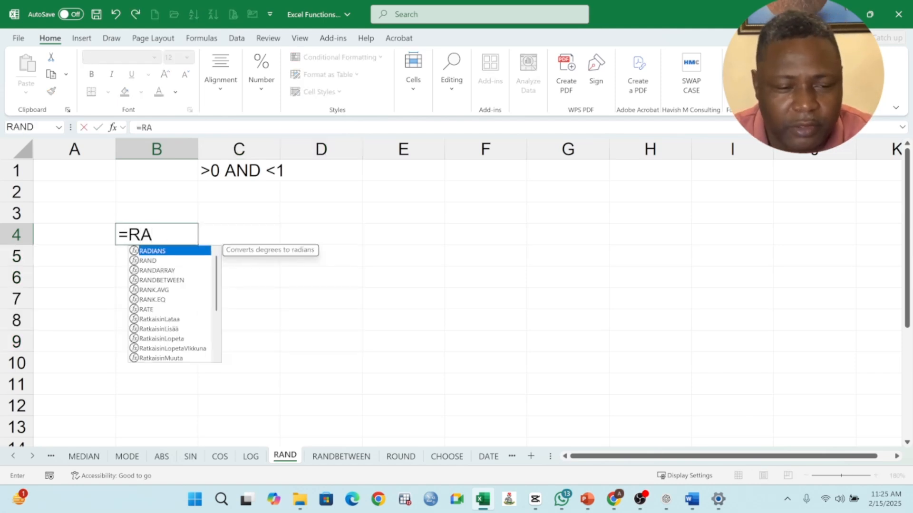
text(ND())
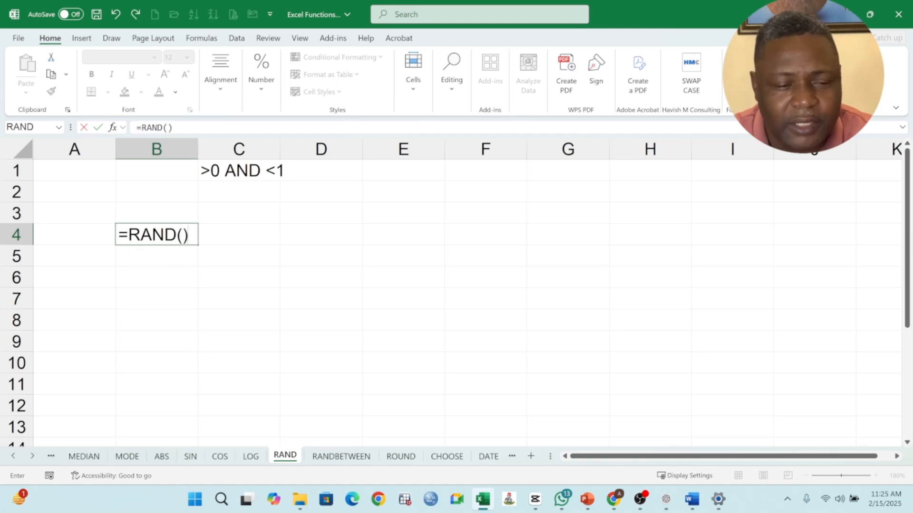
text(*100)
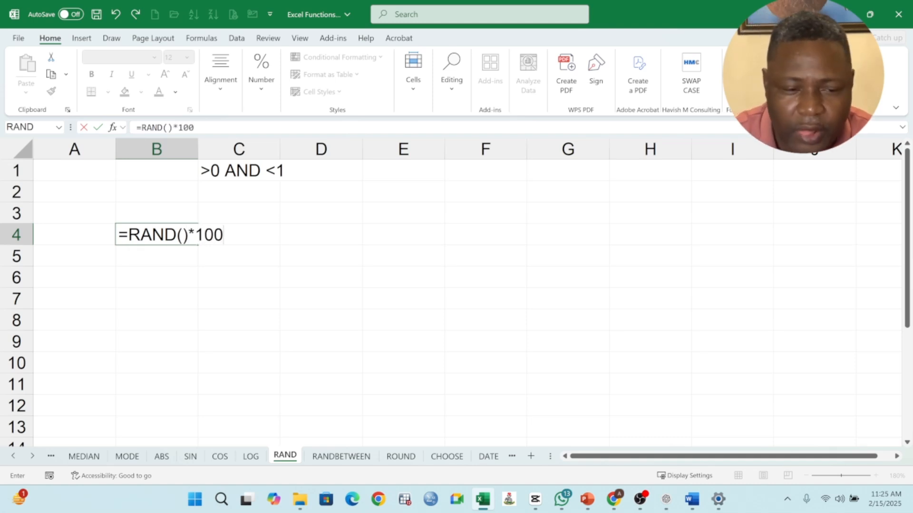
key(Return)
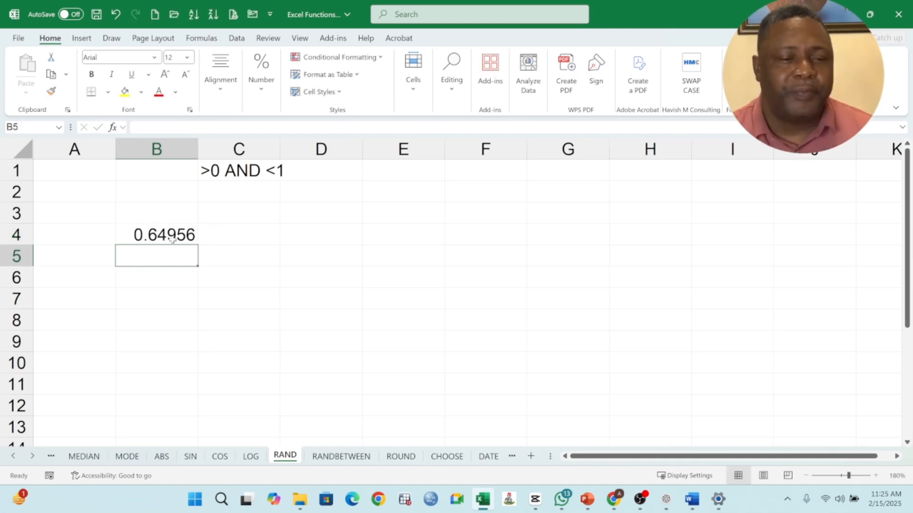
click(172, 239)
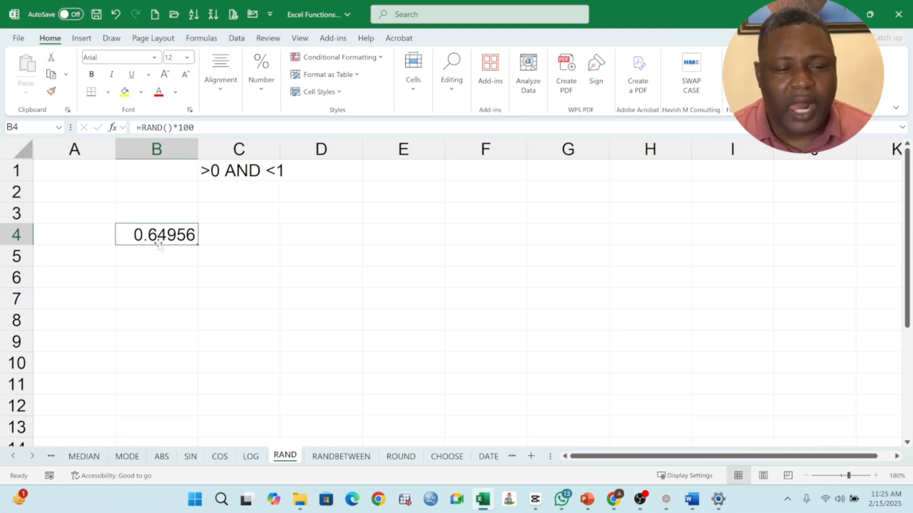
drag(198, 245, 196, 373)
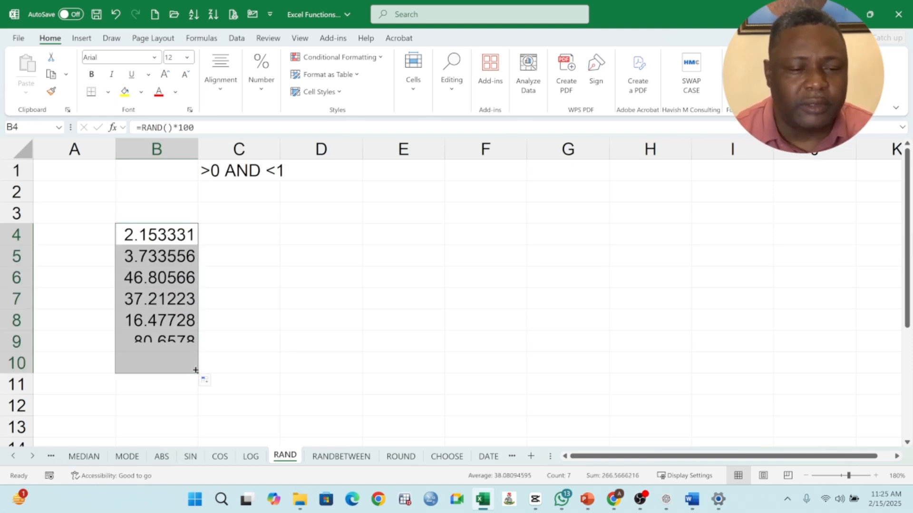
Inspect the scaled random values and their formulas in cells B4 through B10
click(160, 281)
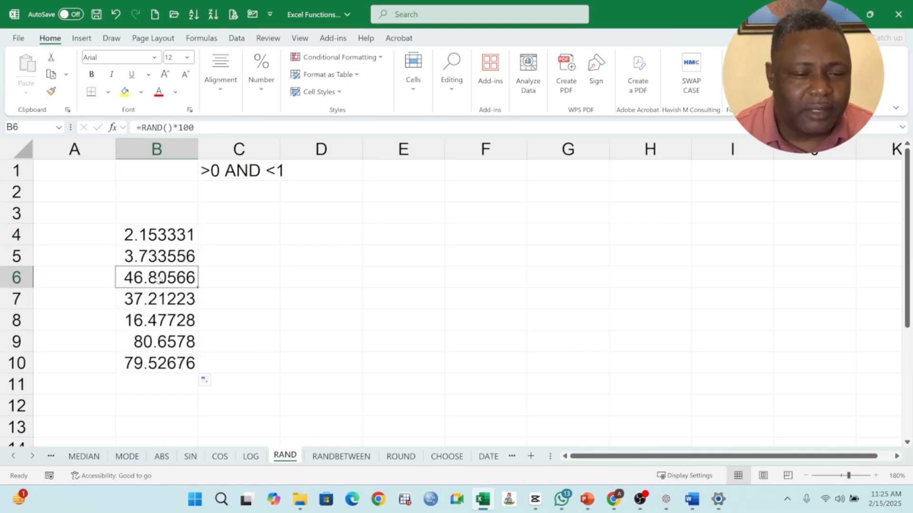
click(165, 231)
click(171, 262)
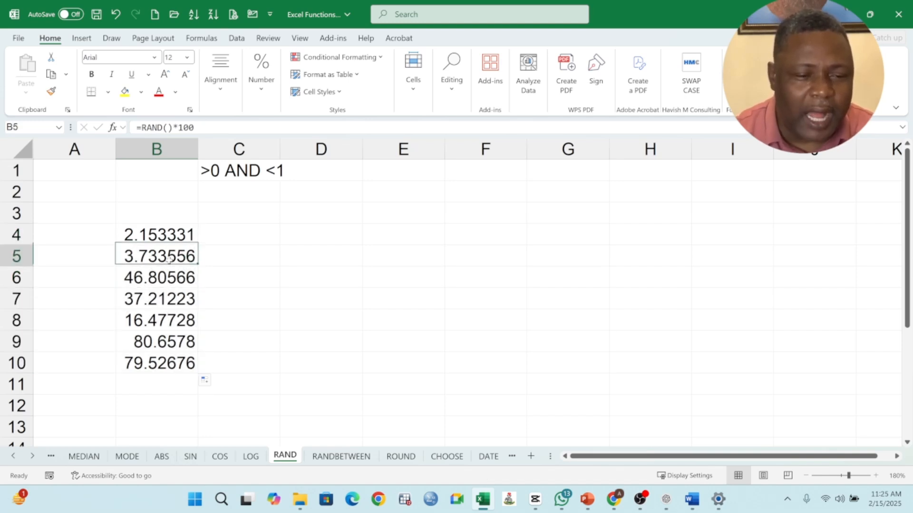
click(168, 280)
click(162, 303)
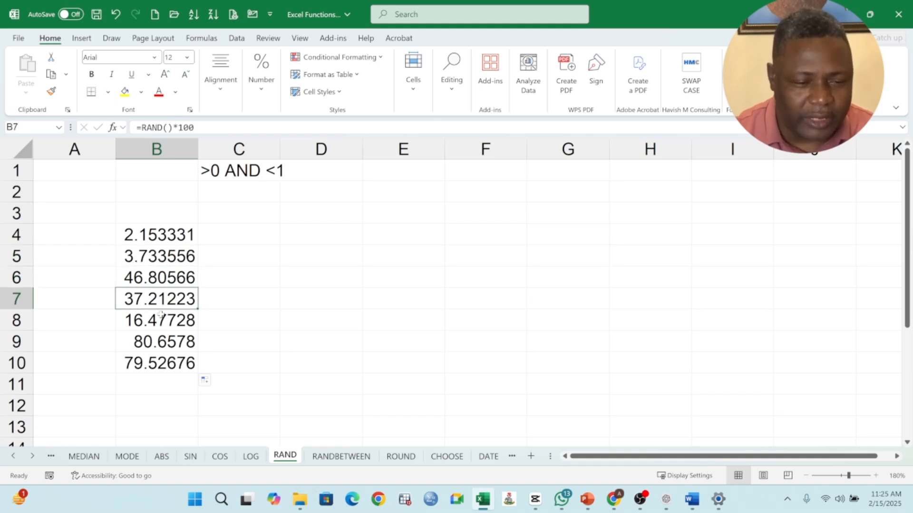
click(161, 316)
click(161, 346)
click(161, 359)
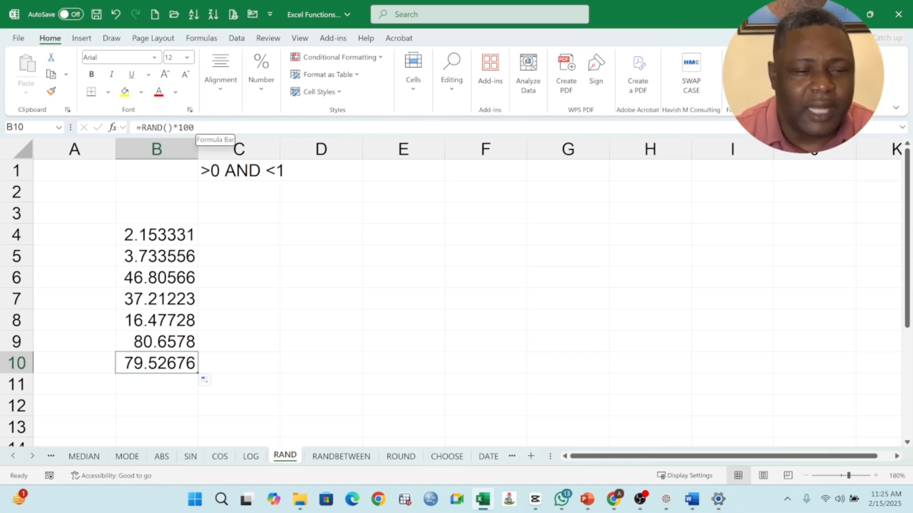
click(203, 174)
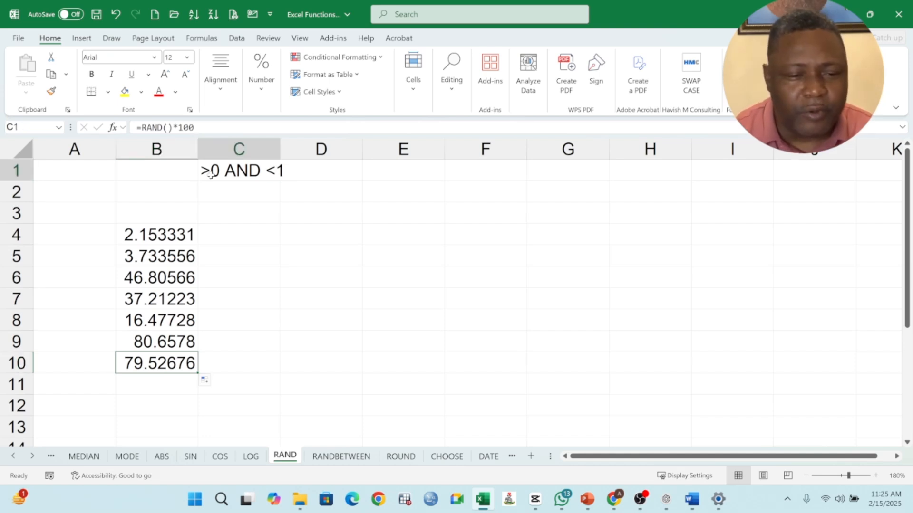
Open B4's formula for editing and select the 100 multiplier
click(175, 242)
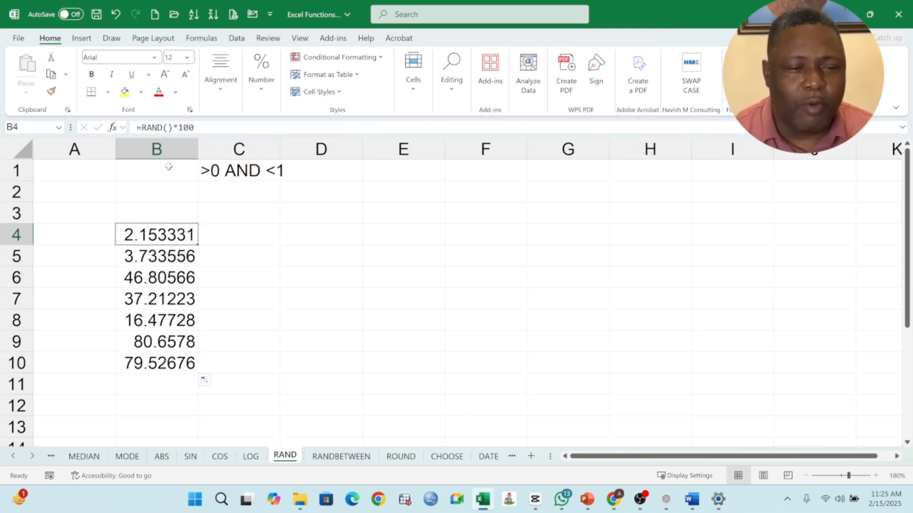
click(196, 128)
key(shift+Left)
key(shift+Left)
key(shift+Left)
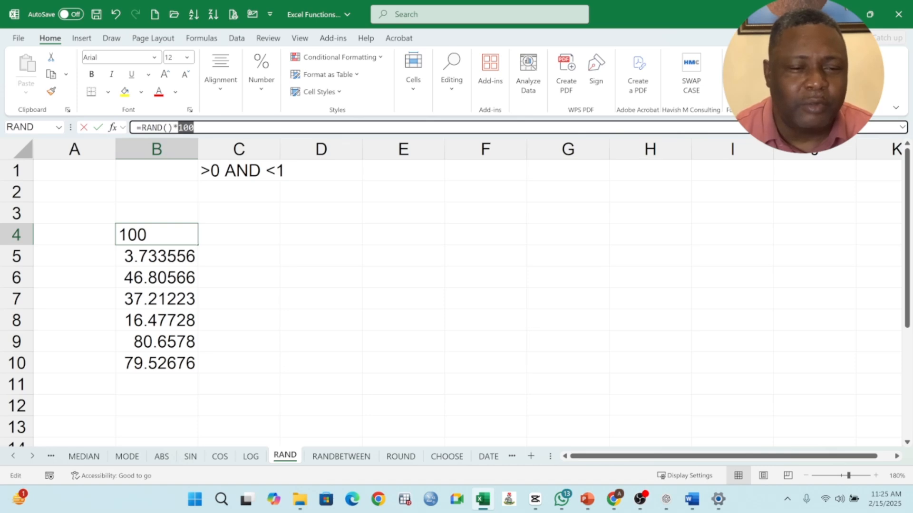